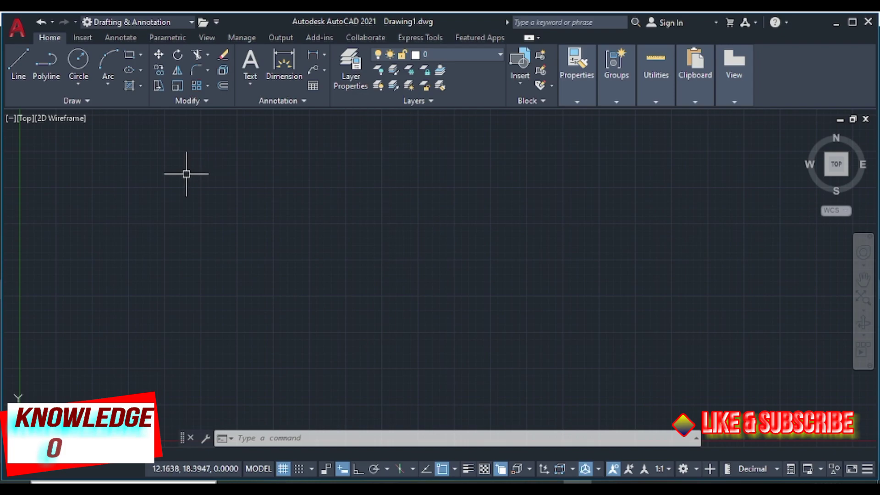
Step: Open the Drafting & Annotation workspace dropdown to list the available workspaces
{"action": "left_click", "coordinate": [186, 21]}
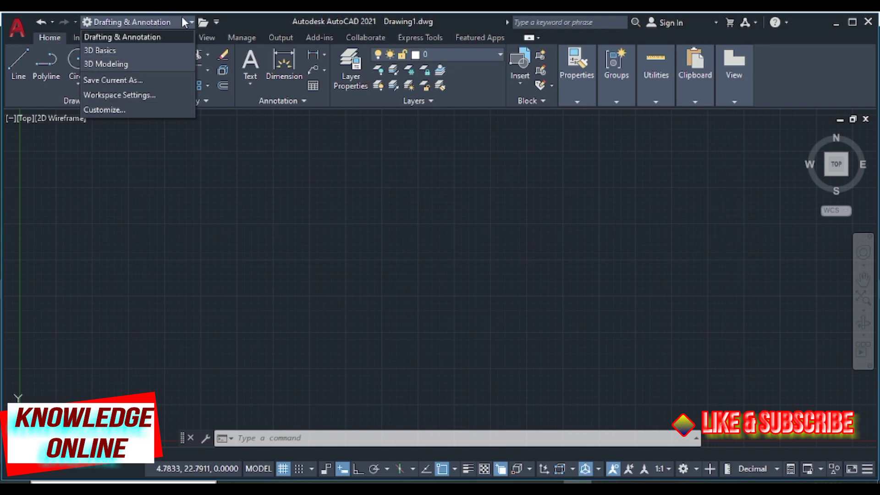
Step: Close the workspace list and look over the Workspace Switching gear options
{"action": "left_click", "coordinate": [691, 473]}
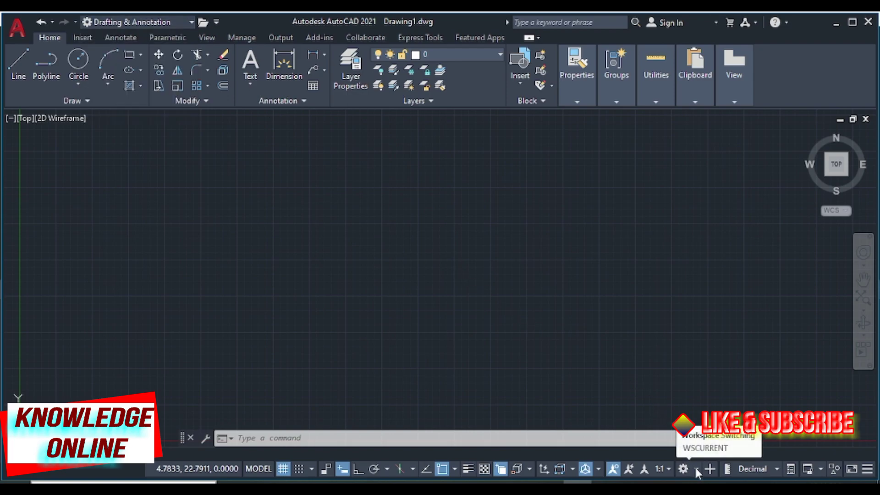
{"action": "left_click", "coordinate": [695, 468]}
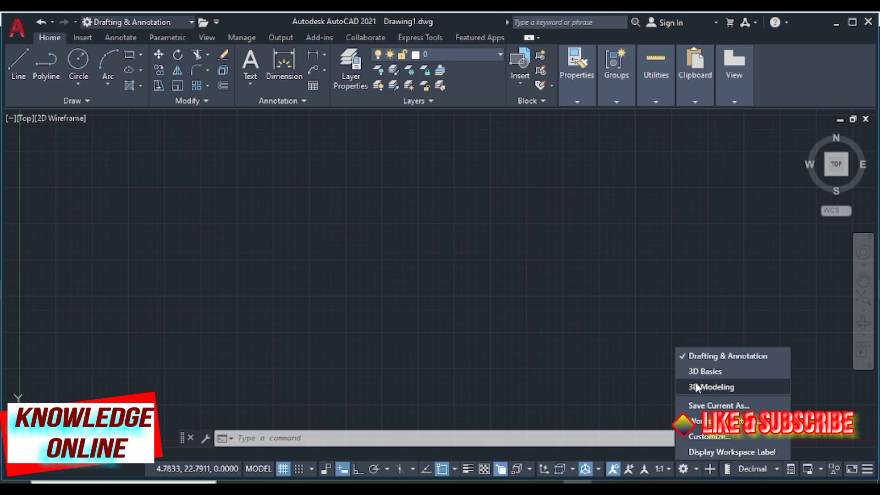
{"action": "left_click", "coordinate": [683, 422]}
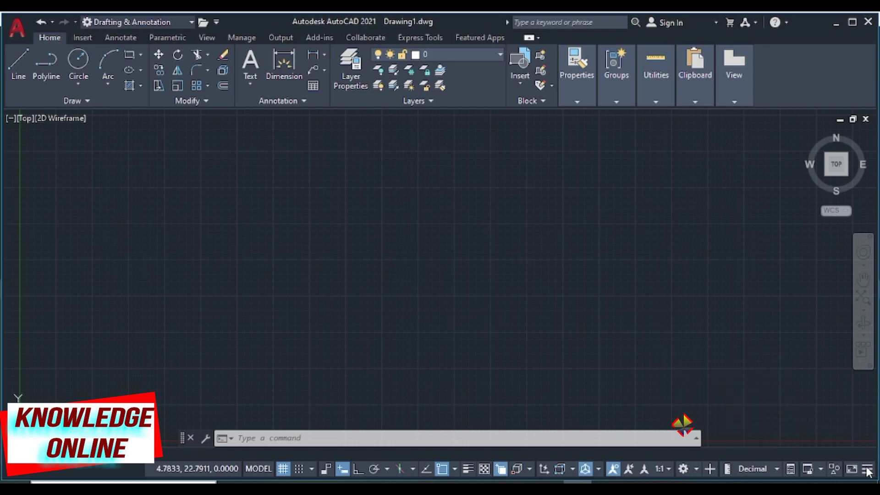
Step: Toggle the Workspace Switching status item off and back on in the status-bar customization list
{"action": "left_click", "coordinate": [868, 469]}
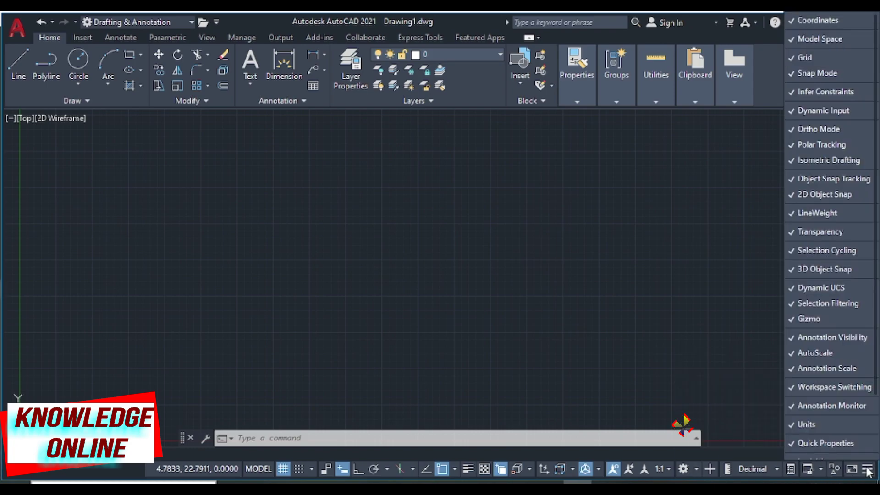
{"action": "left_click", "coordinate": [791, 397]}
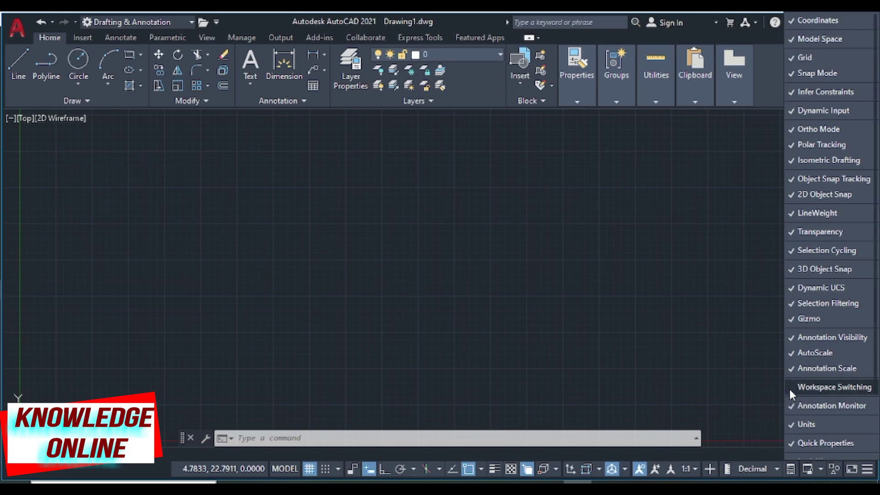
{"action": "left_click", "coordinate": [789, 389]}
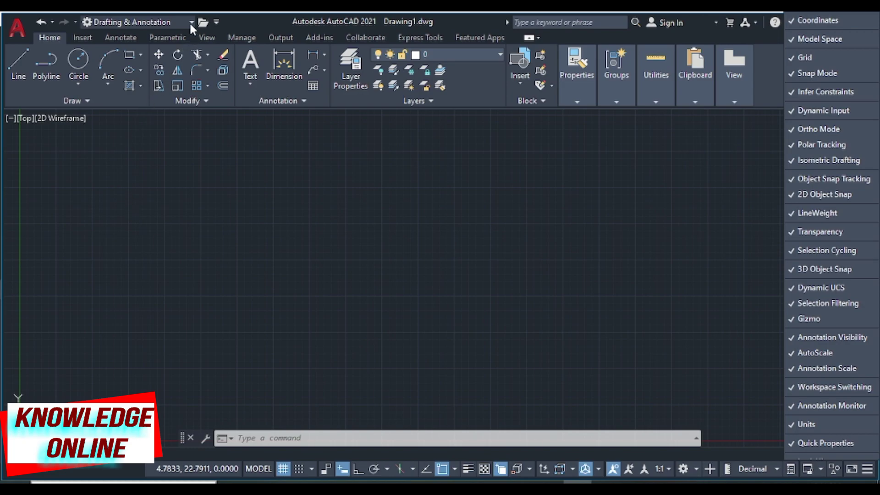
{"action": "left_click", "coordinate": [213, 23]}
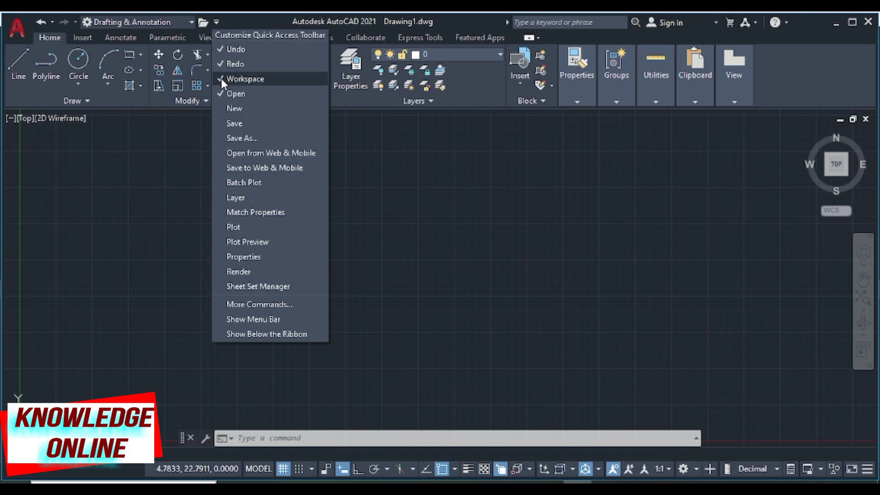
Step: Remove the Workspace selector from the Quick Access Toolbar, then restore it
{"action": "left_click", "coordinate": [221, 78]}
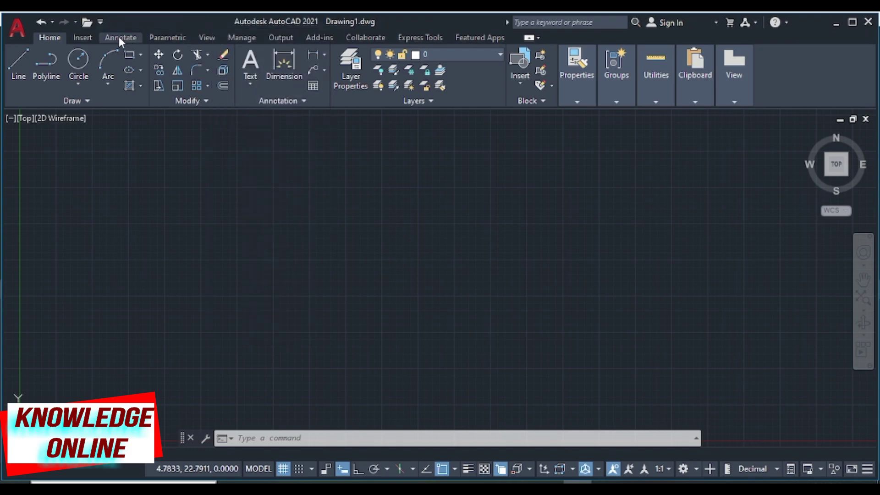
{"action": "left_click", "coordinate": [100, 22]}
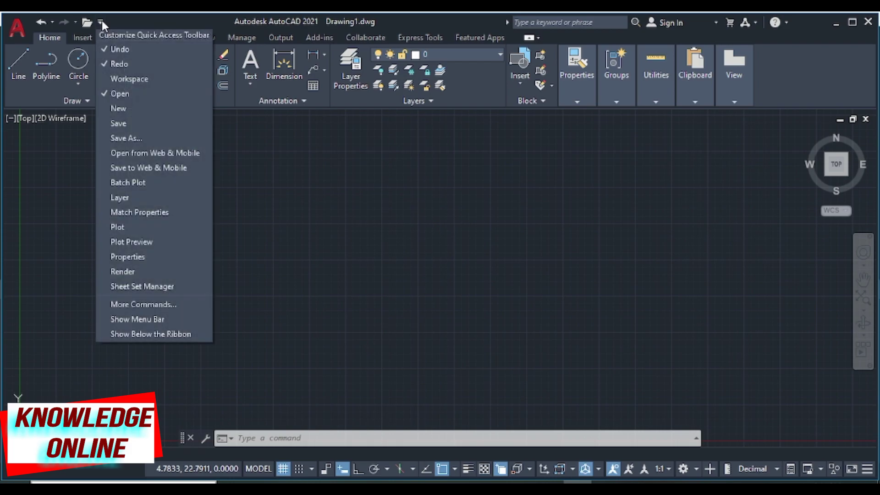
{"action": "left_click", "coordinate": [145, 82]}
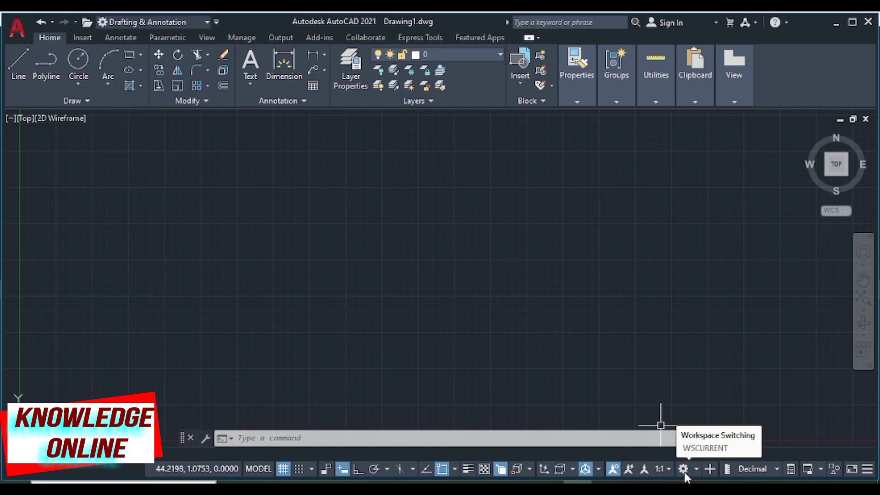
{"action": "left_click", "coordinate": [201, 25]}
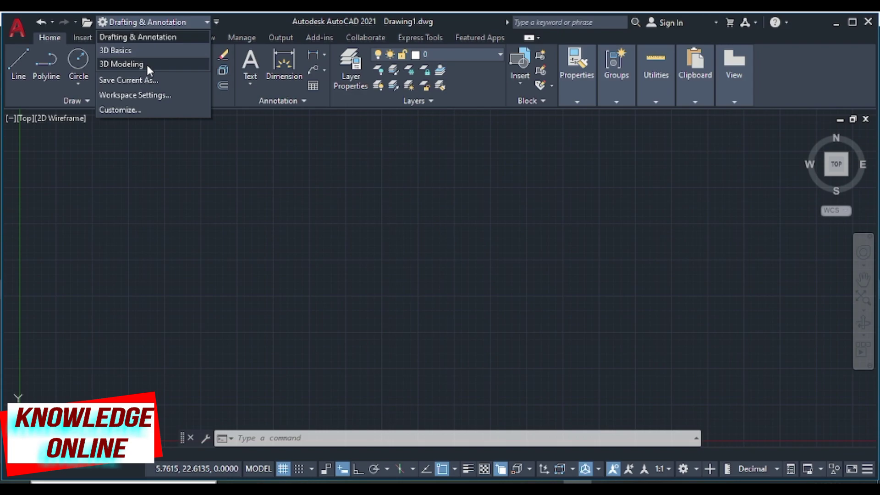
Step: Switch to the 3D Modeling workspace and confirm it in the workspace list
{"action": "left_click", "coordinate": [146, 64]}
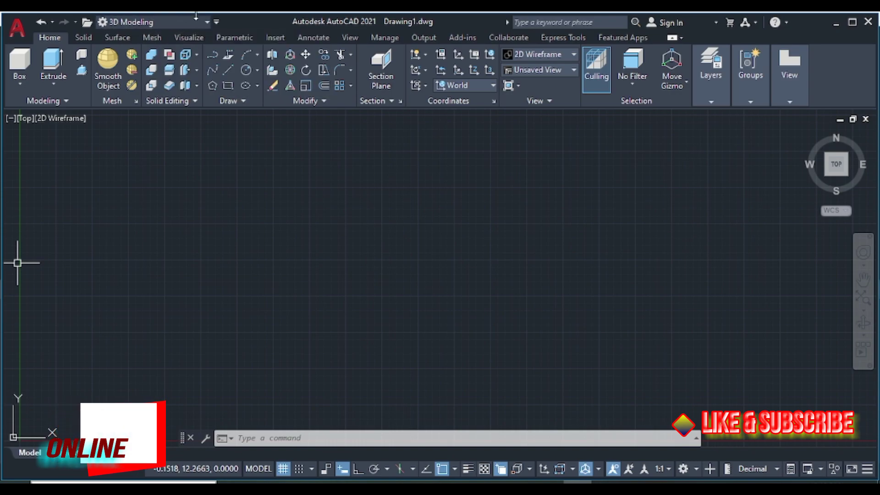
{"action": "left_click", "coordinate": [207, 22]}
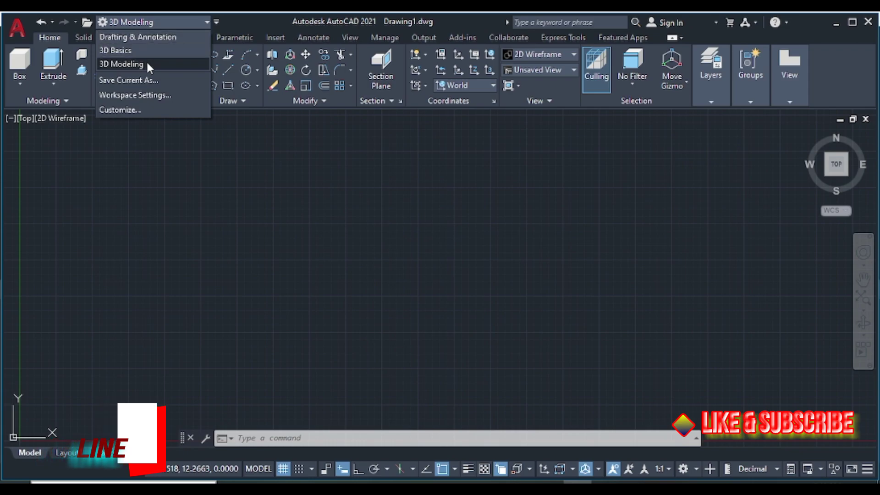
{"action": "left_click", "coordinate": [202, 23]}
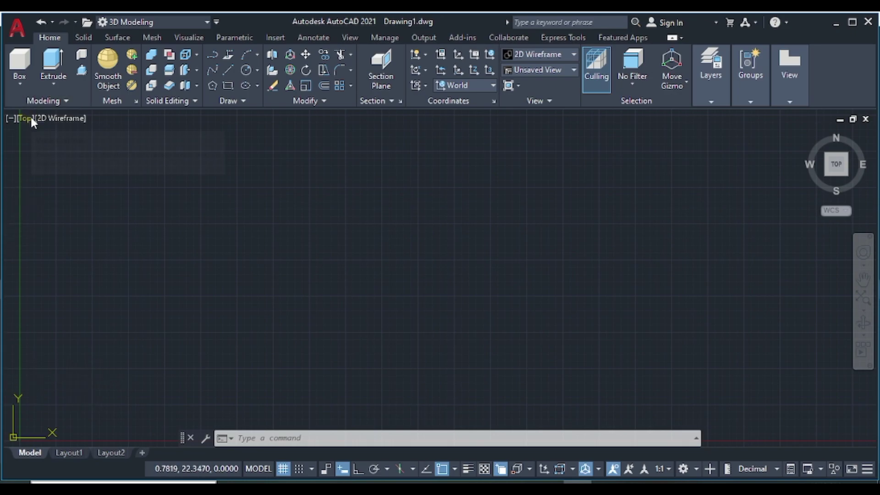
Step: Set the viewport to the SW Isometric preset view
{"action": "left_click", "coordinate": [562, 71]}
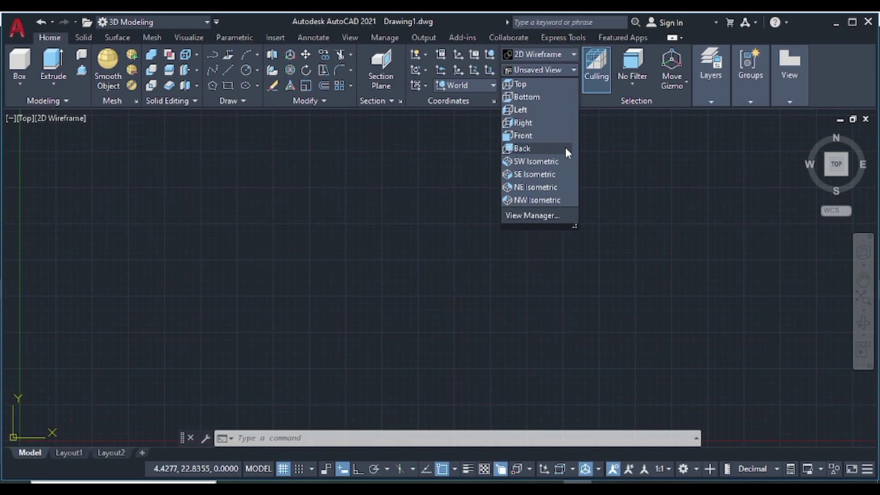
{"action": "left_click", "coordinate": [114, 216]}
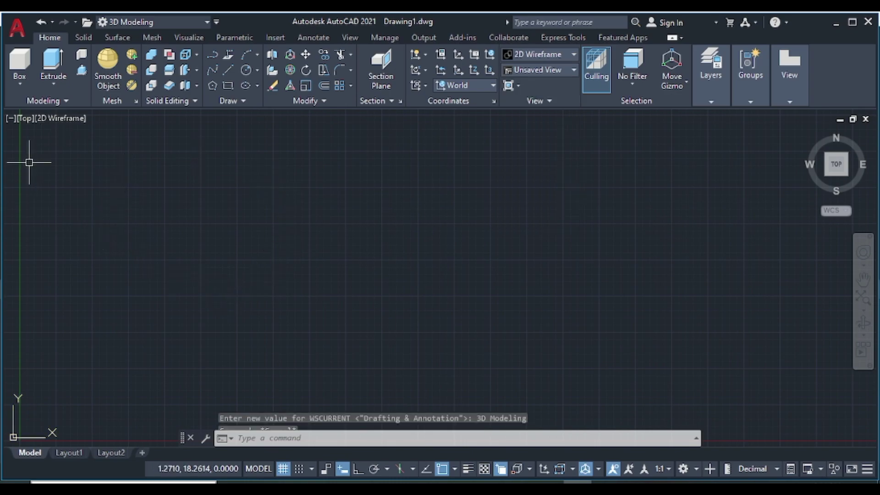
{"action": "left_click", "coordinate": [26, 119]}
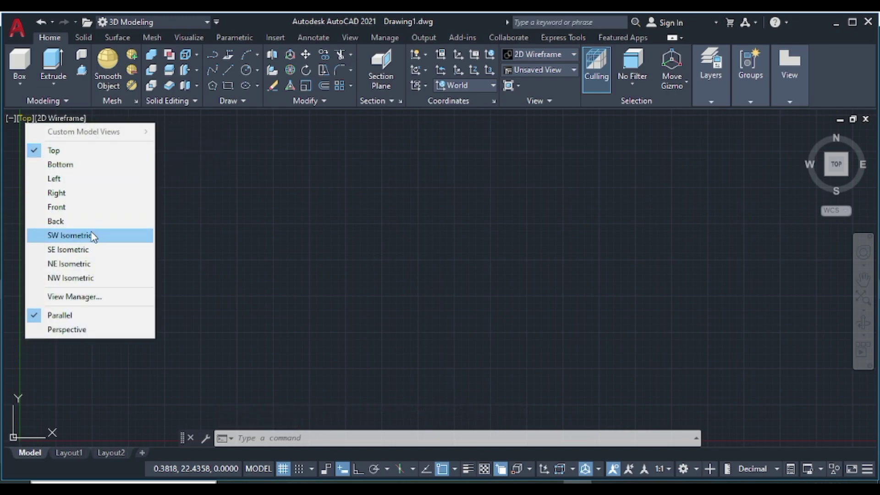
{"action": "left_click", "coordinate": [93, 236]}
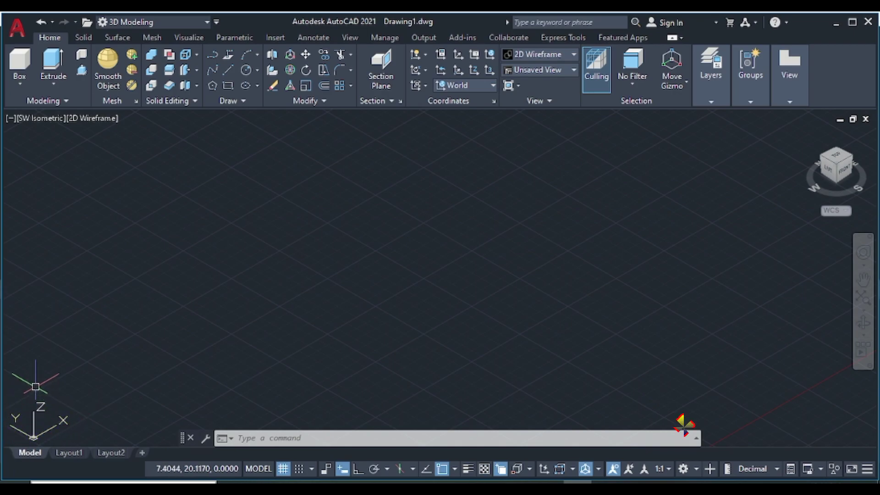
{"action": "left_click", "coordinate": [89, 120]}
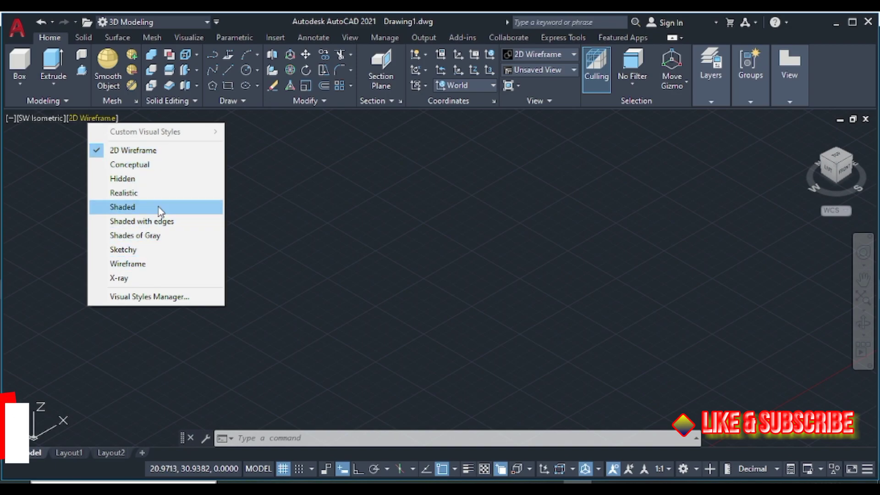
{"action": "left_click", "coordinate": [322, 255]}
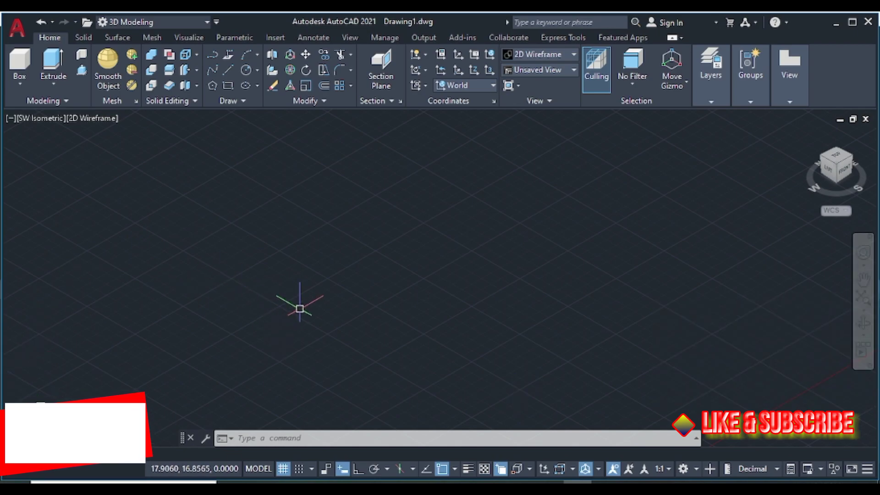
Step: Set drawing units (UN) to Architectural length with 0'-0" precision
{"action": "left_click", "coordinate": [228, 86]}
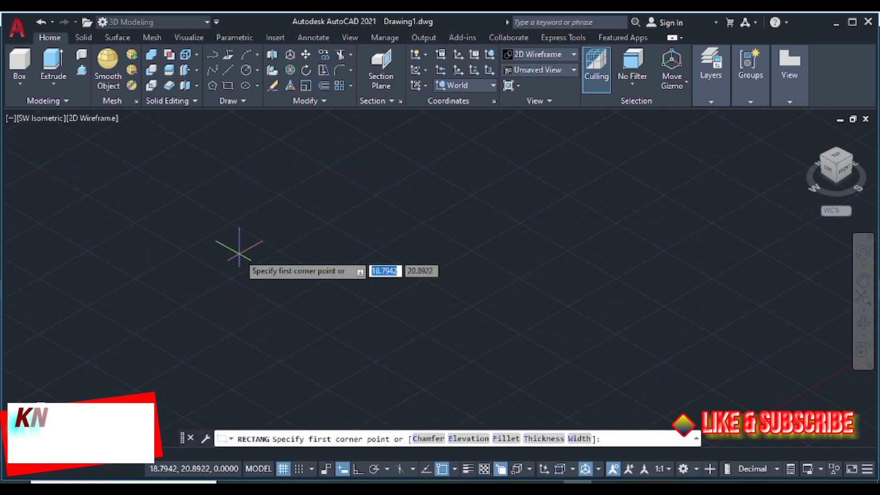
{"action": "key", "text": "Escape"}
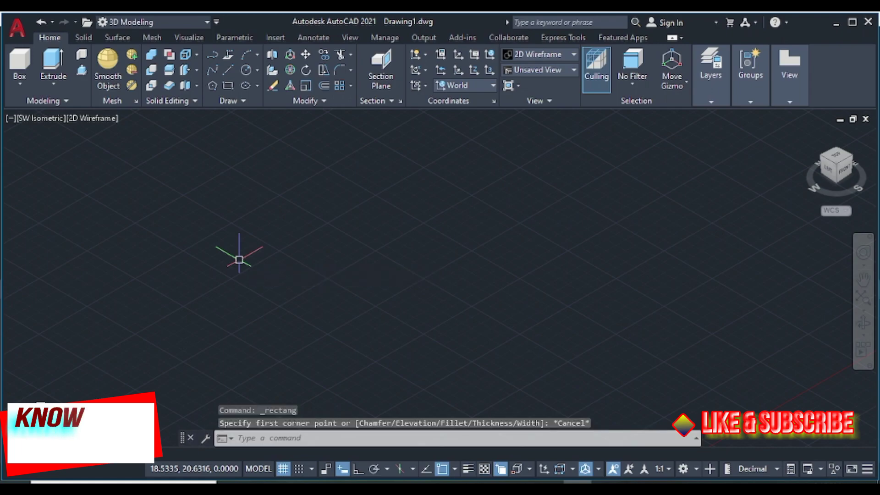
{"action": "type", "text": "UN"}
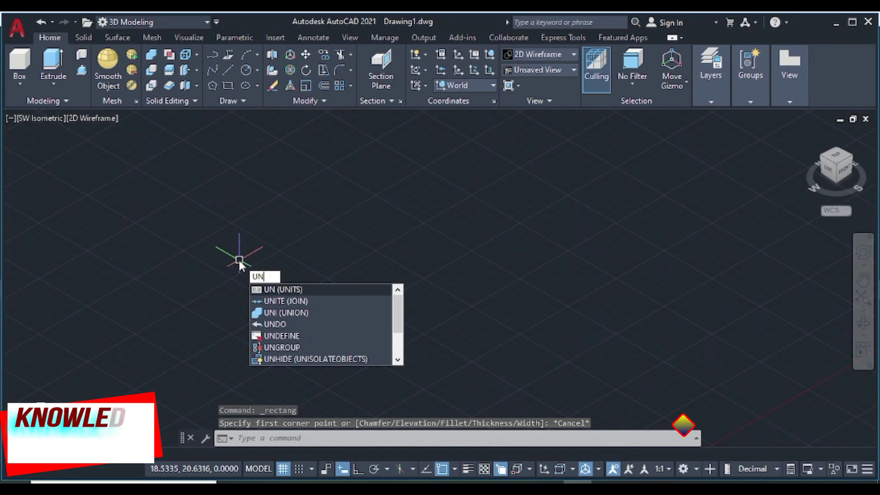
{"action": "key", "text": "Return"}
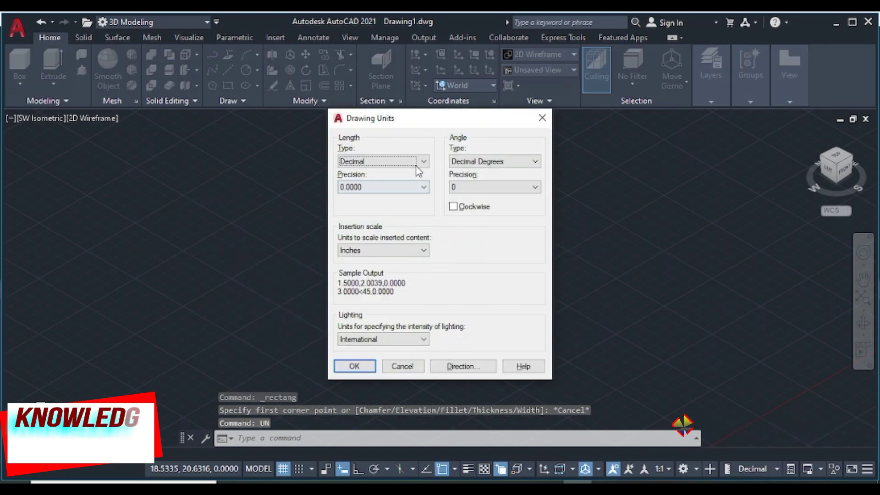
{"action": "left_click", "coordinate": [418, 165]}
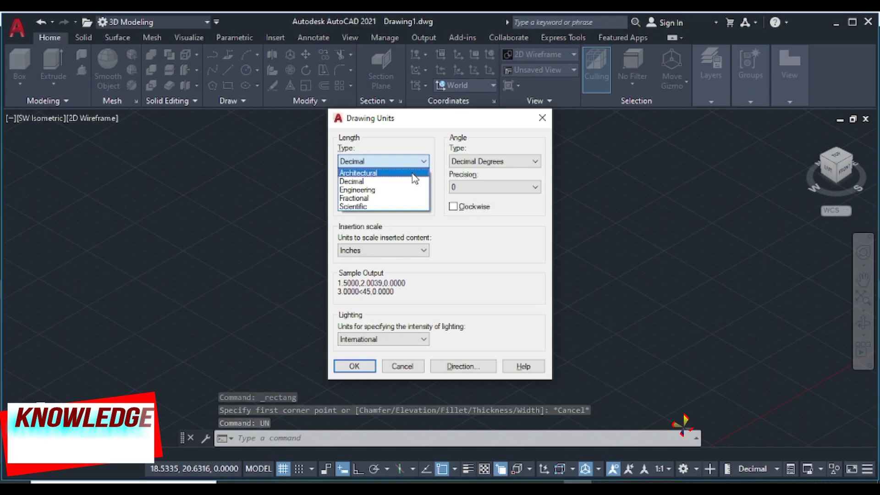
{"action": "left_click", "coordinate": [412, 174]}
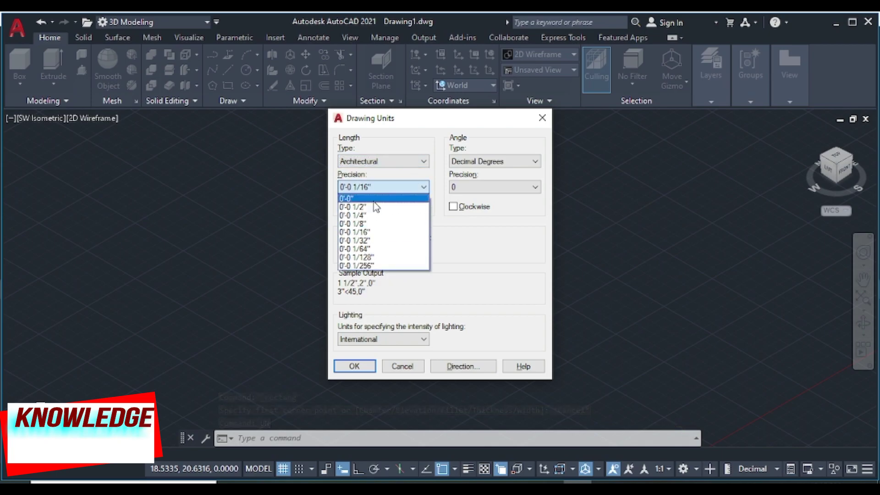
{"action": "left_click", "coordinate": [373, 201]}
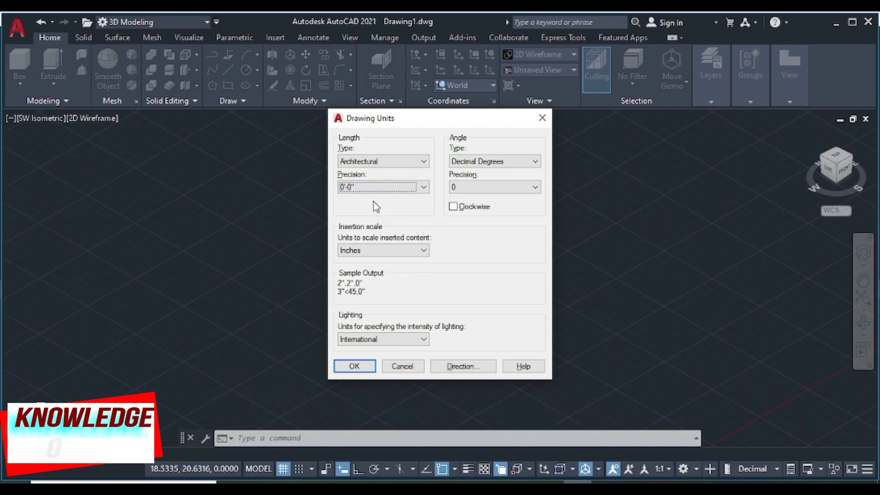
{"action": "left_click", "coordinate": [350, 366]}
Step: Set the drawing limits from 0,0 to 100',75'
{"action": "type", "text": "l"}
{"action": "type", "text": "its"}
{"action": "key", "text": "Return"}
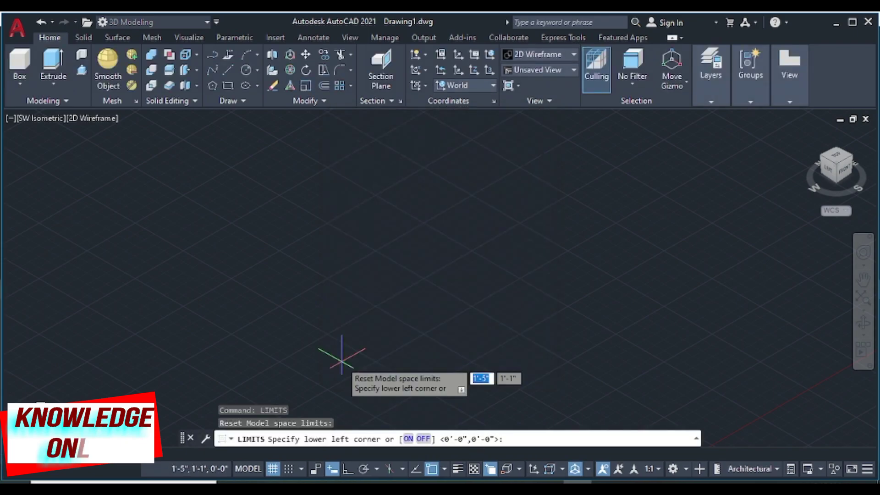
{"action": "key", "text": "Return"}
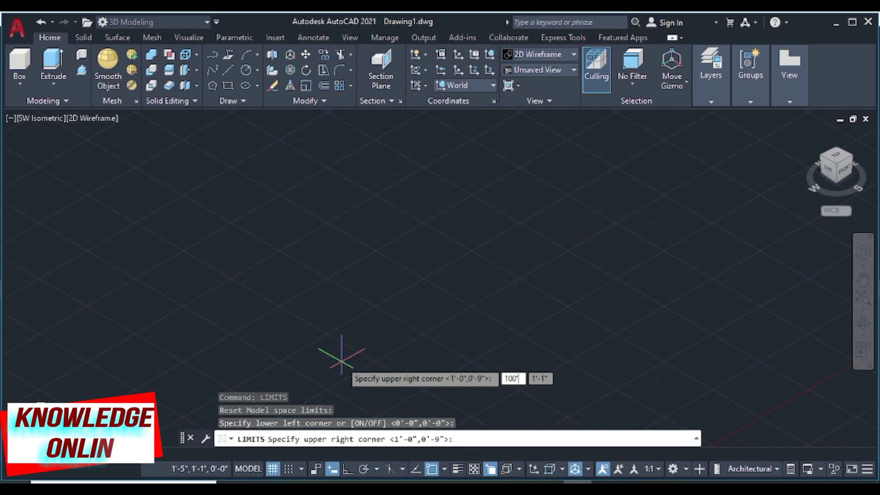
{"action": "key", "text": "Tab"}
{"action": "type", "text": "75"}
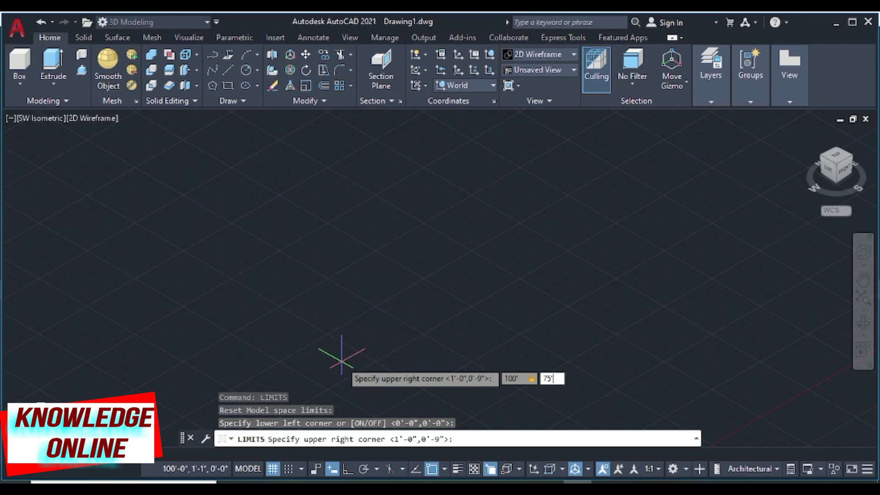
{"action": "key", "text": "Return"}
Step: Zoom to All and pan so the origin sits at the lower left
{"action": "key", "text": "Return"}
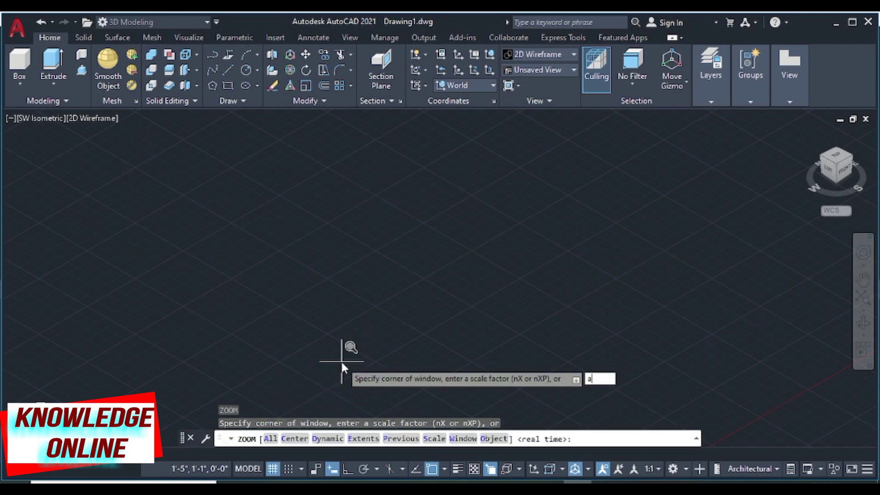
{"action": "type", "text": "a"}
{"action": "key", "text": "Return"}
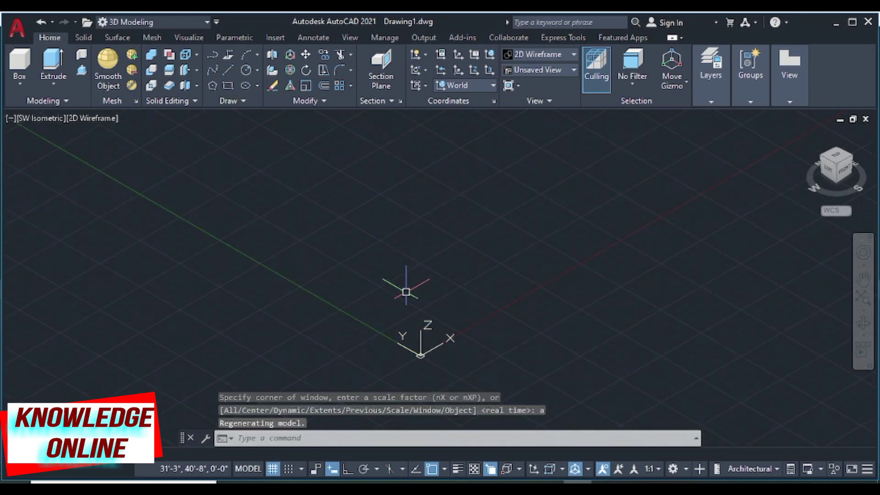
{"action": "middle_click_drag", "start_coordinate": [349, 231], "coordinate": [317, 310]}
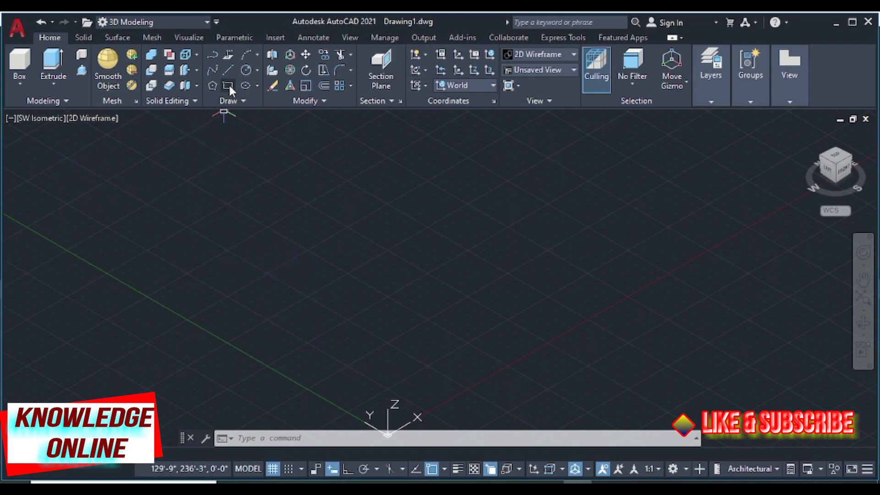
Step: Draw the polyline base with Ortho on, using 12', 11' and 12' sides
{"action": "left_click", "coordinate": [213, 54]}
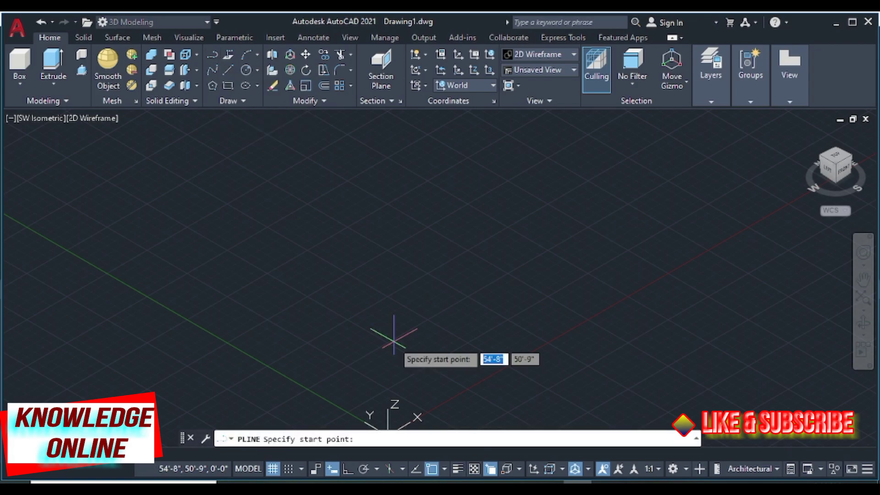
{"action": "left_click", "coordinate": [323, 271]}
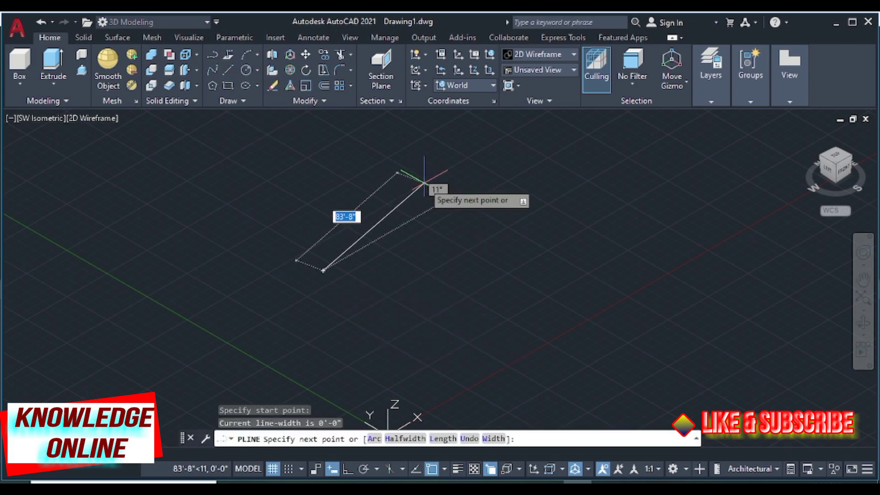
{"action": "key", "text": "F8"}
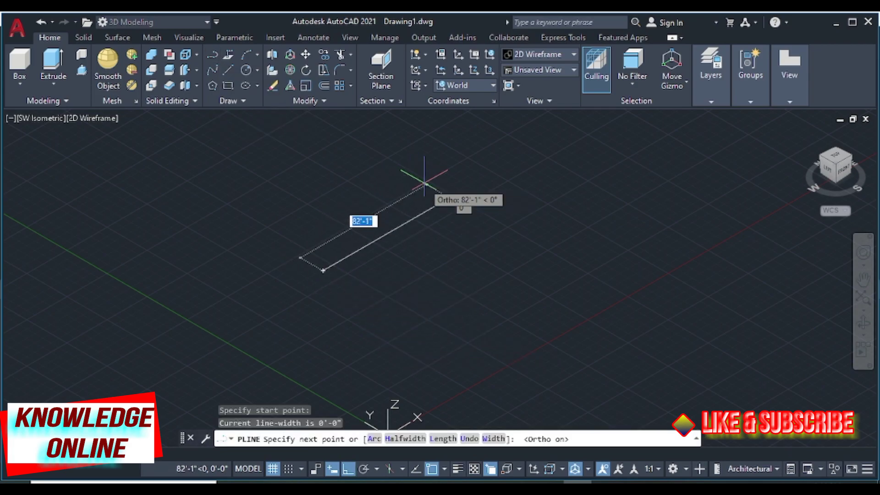
{"action": "type", "text": "12"}
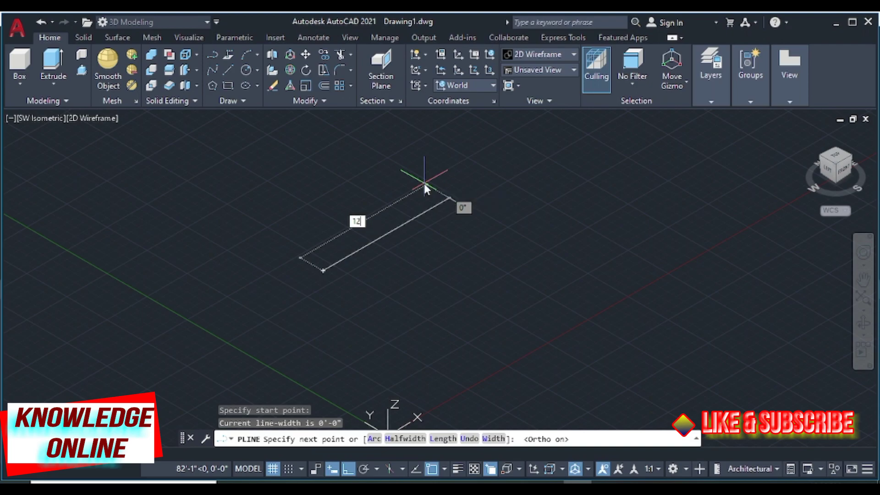
{"action": "type", "text": "'"}
{"action": "key", "text": "Return"}
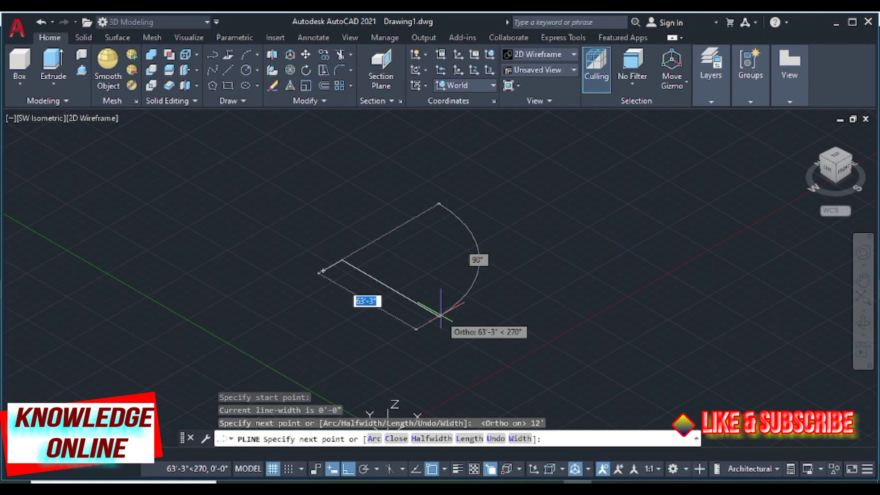
{"action": "type", "text": "11'"}
{"action": "key", "text": "Return"}
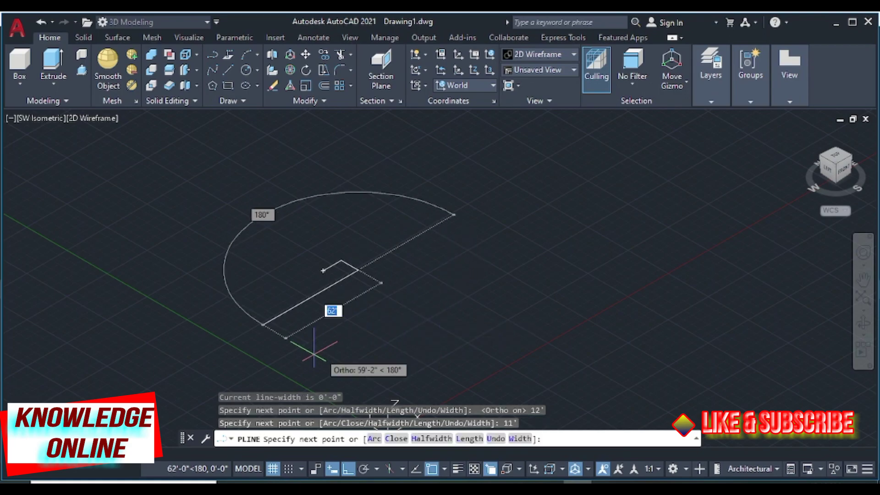
{"action": "type", "text": "12'"}
{"action": "key", "text": "Return"}
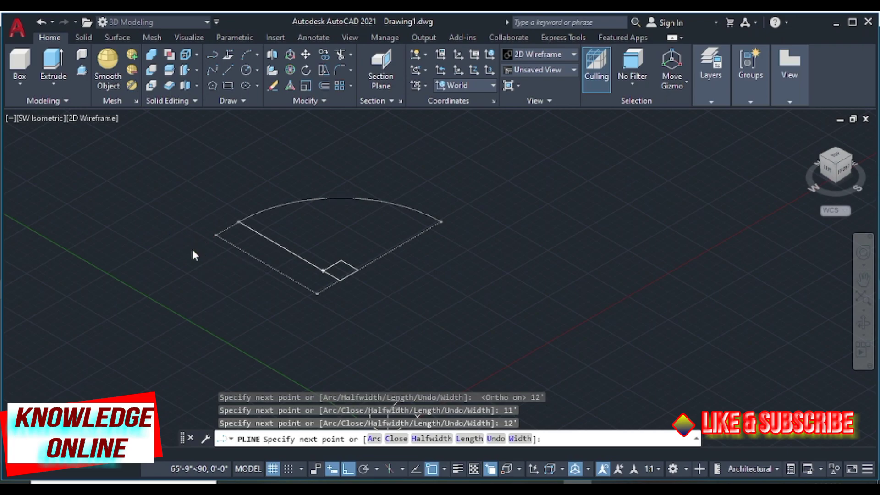
{"action": "key", "text": "Escape"}
Step: Zoom and pan the view to frame the rectangle base
{"action": "scroll", "coordinate": [287, 290], "scroll_direction": "up", "scroll_amount": 2}
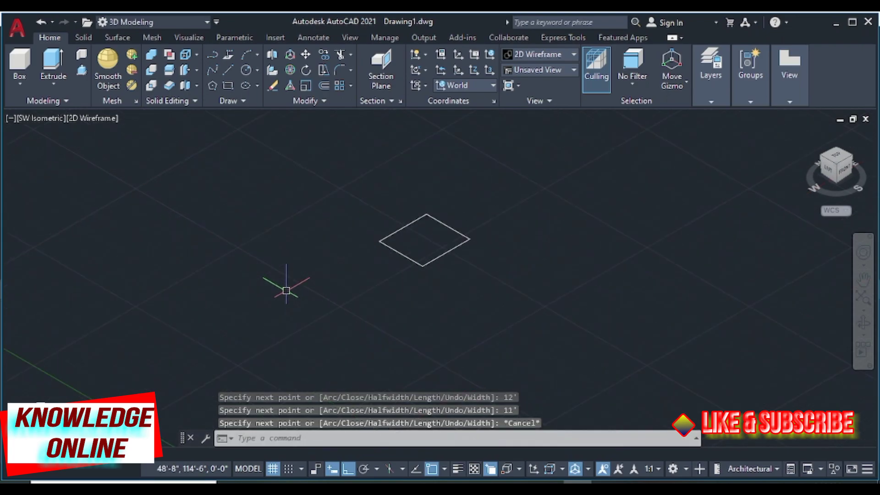
{"action": "scroll", "coordinate": [430, 230], "scroll_direction": "up", "scroll_amount": 4}
{"action": "scroll", "coordinate": [430, 230], "scroll_direction": "down", "scroll_amount": 2}
{"action": "scroll", "coordinate": [429, 230], "scroll_direction": "down", "scroll_amount": 2}
{"action": "middle_click_drag", "start_coordinate": [429, 230], "coordinate": [362, 266]}
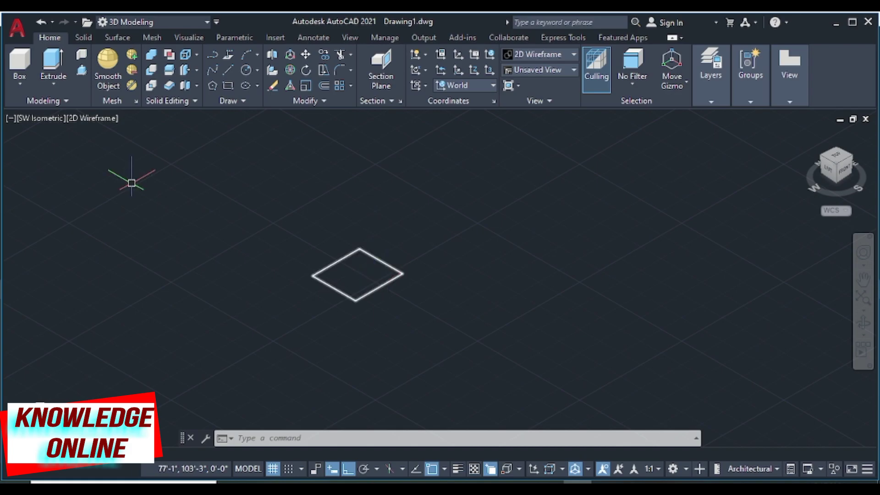
Step: Extrude the rectangle 16' into a solid box and turn Ortho off
{"action": "left_click", "coordinate": [54, 63]}
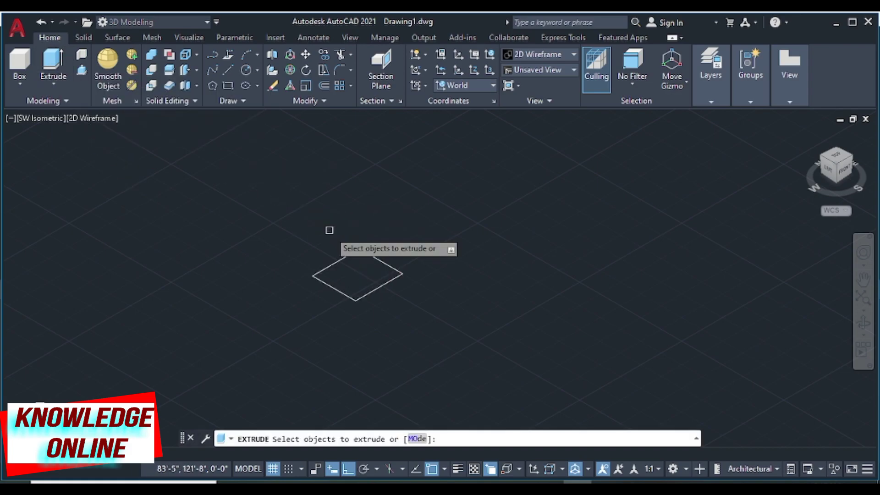
{"action": "left_click", "coordinate": [348, 257]}
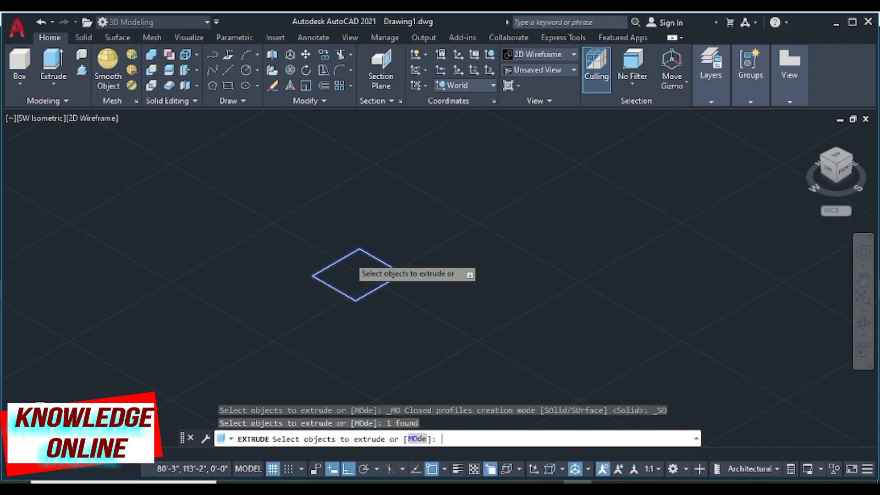
{"action": "key", "text": "Return"}
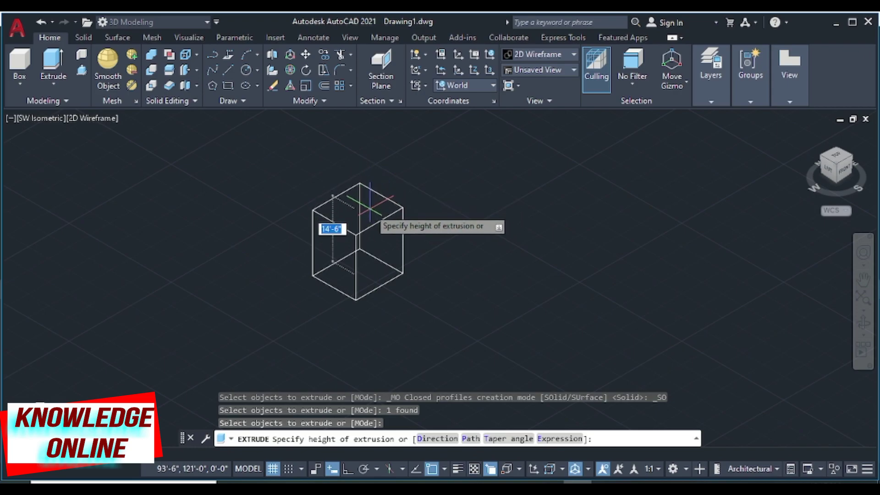
{"action": "type", "text": "16'"}
{"action": "key", "text": "Return"}
{"action": "key", "text": "F8"}
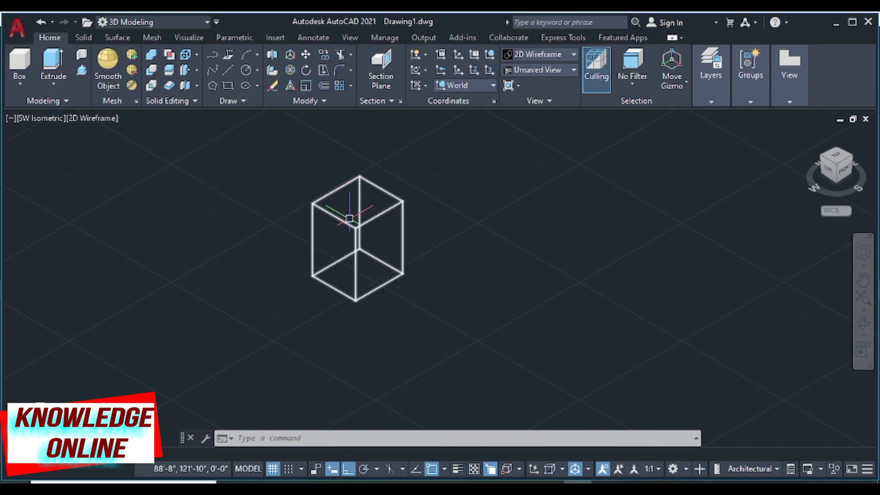
{"action": "left_click", "coordinate": [95, 118]}
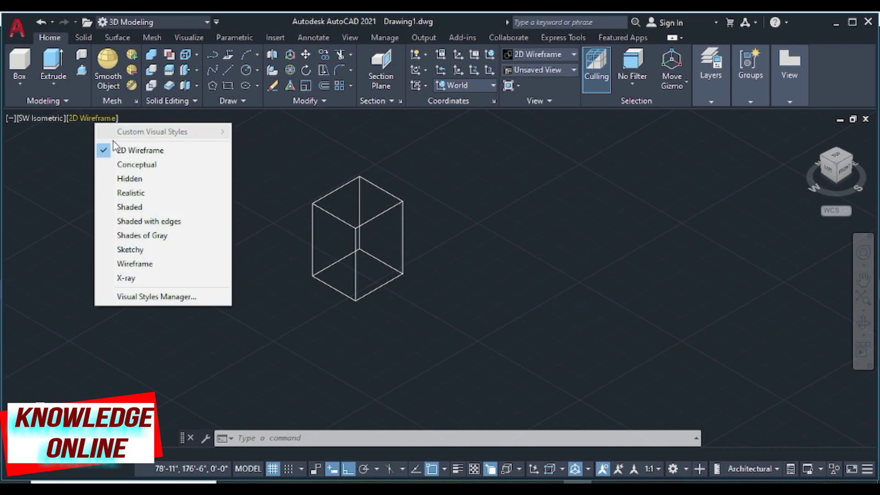
Step: Try the Conceptual and Hidden visual styles, then settle on Realistic
{"action": "left_click", "coordinate": [128, 166]}
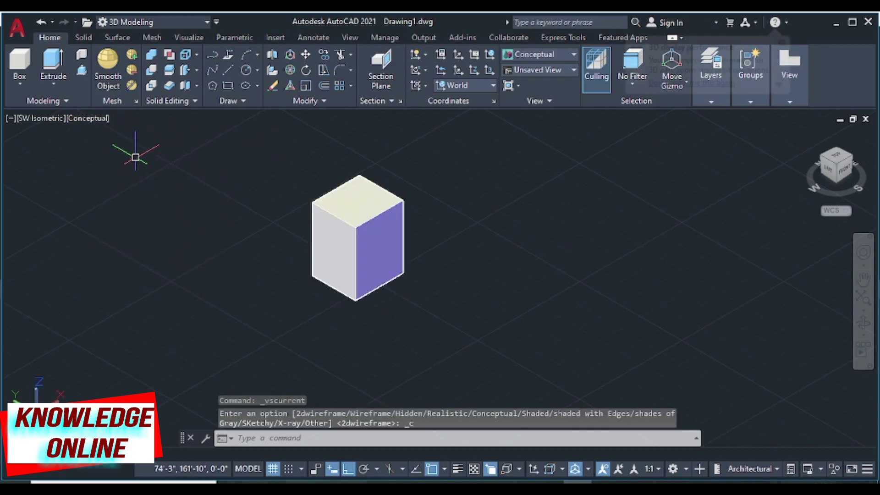
{"action": "scroll", "coordinate": [418, 216], "scroll_direction": "up", "scroll_amount": 2}
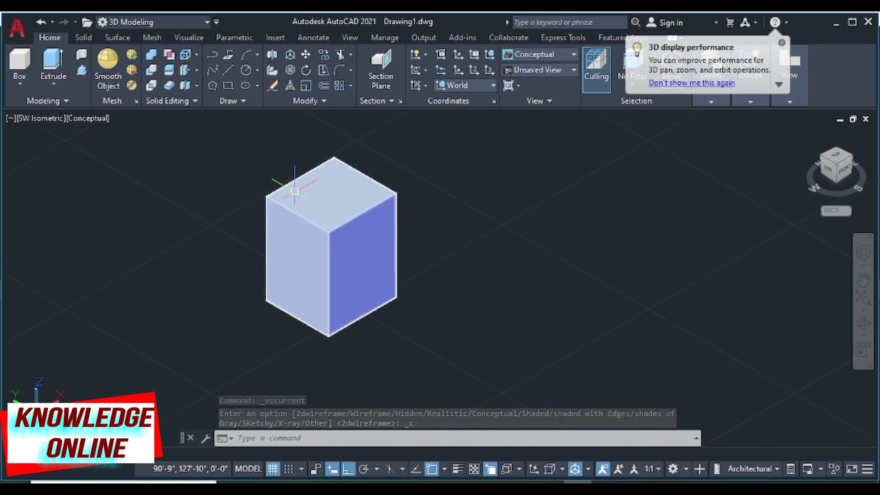
{"action": "left_click", "coordinate": [96, 118]}
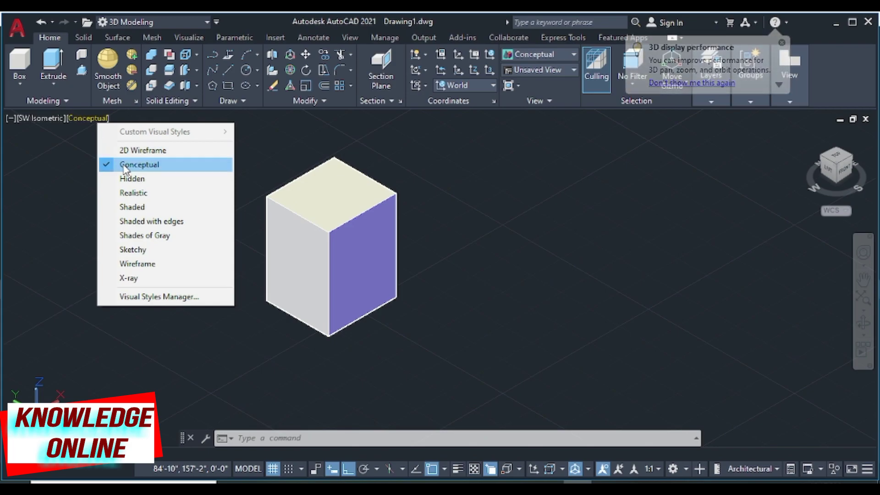
{"action": "left_click", "coordinate": [137, 179]}
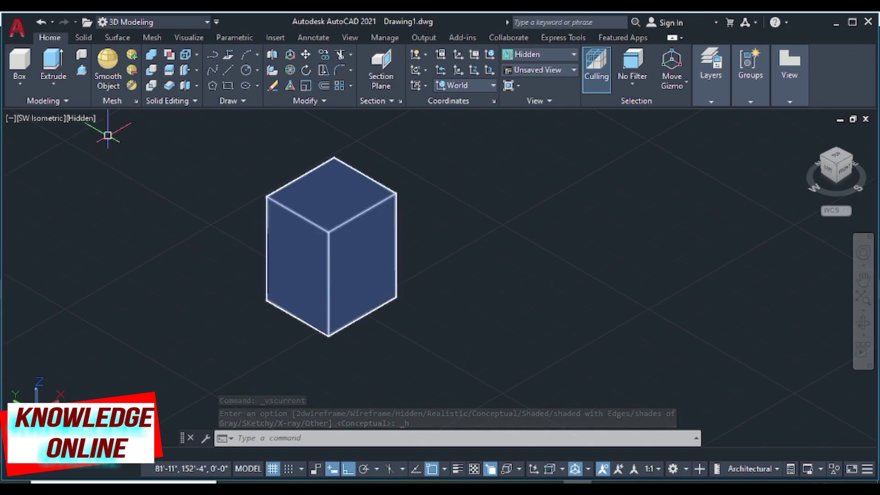
{"action": "left_click", "coordinate": [82, 118]}
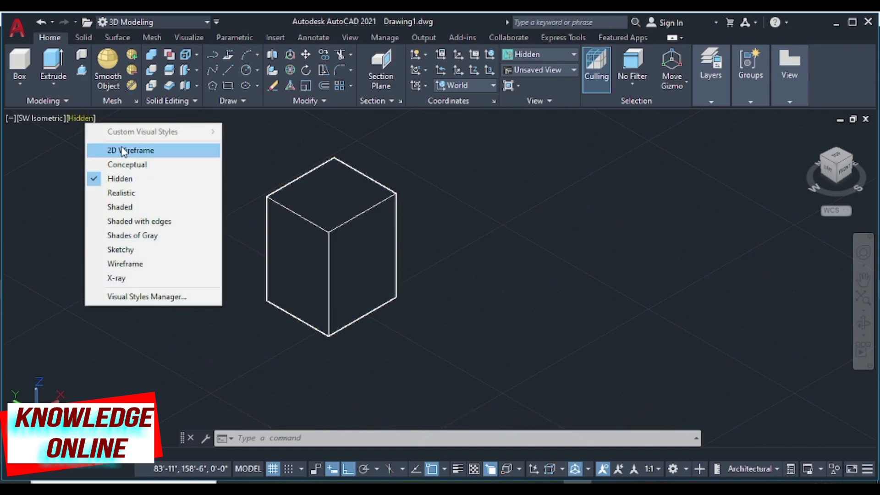
{"action": "left_click", "coordinate": [136, 195]}
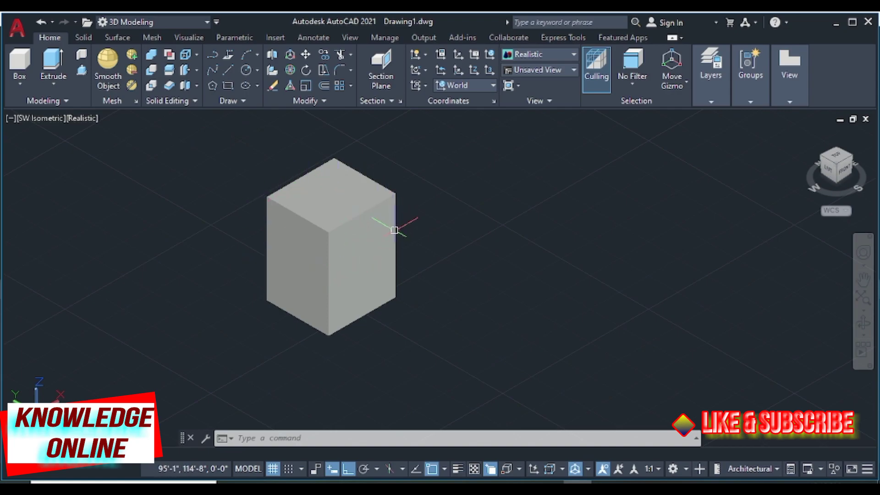
{"action": "left_click", "coordinate": [75, 118]}
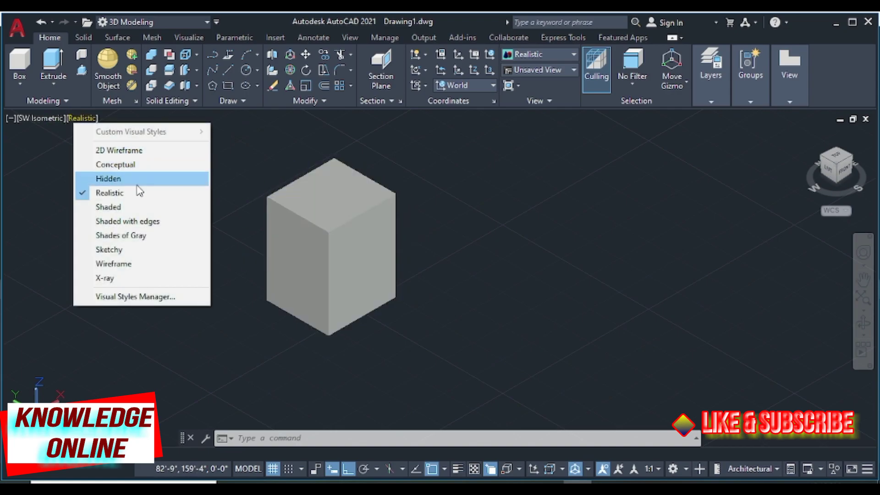
Step: Preview the box in the Shaded, Shaded with Edges and Shades of Gray visual styles
{"action": "left_click", "coordinate": [130, 208]}
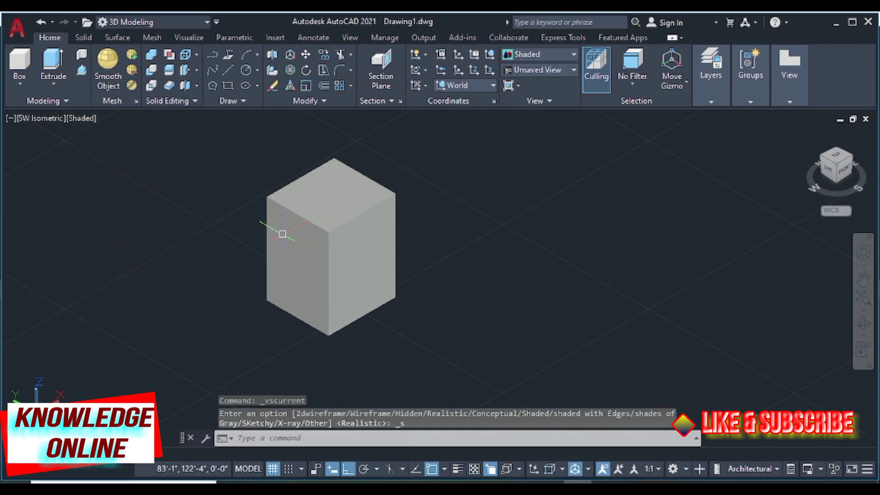
{"action": "left_click", "coordinate": [82, 119]}
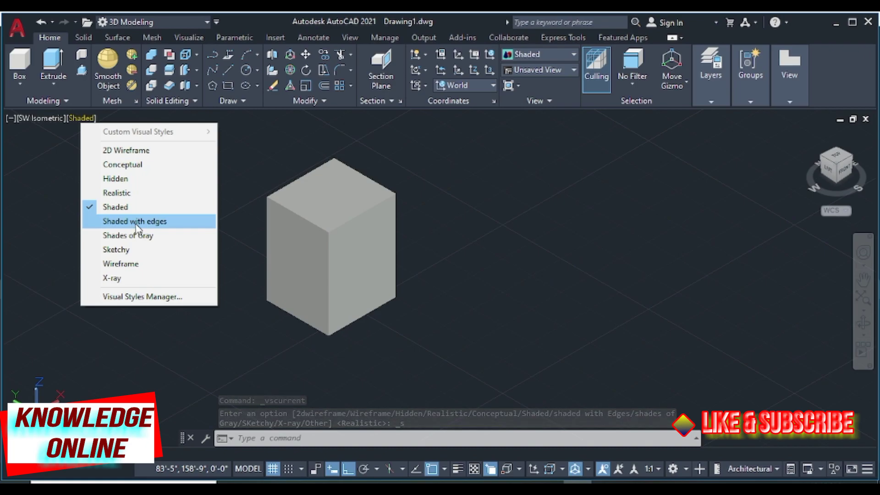
{"action": "left_click", "coordinate": [137, 221]}
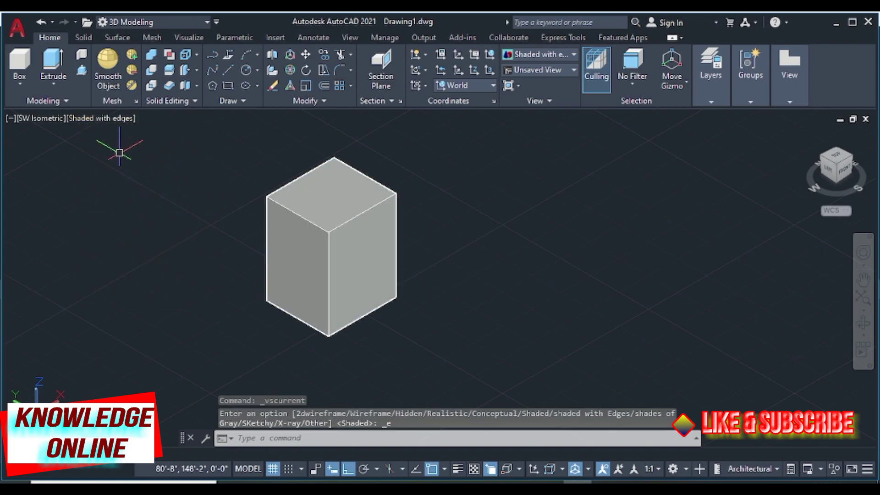
{"action": "left_click", "coordinate": [110, 122]}
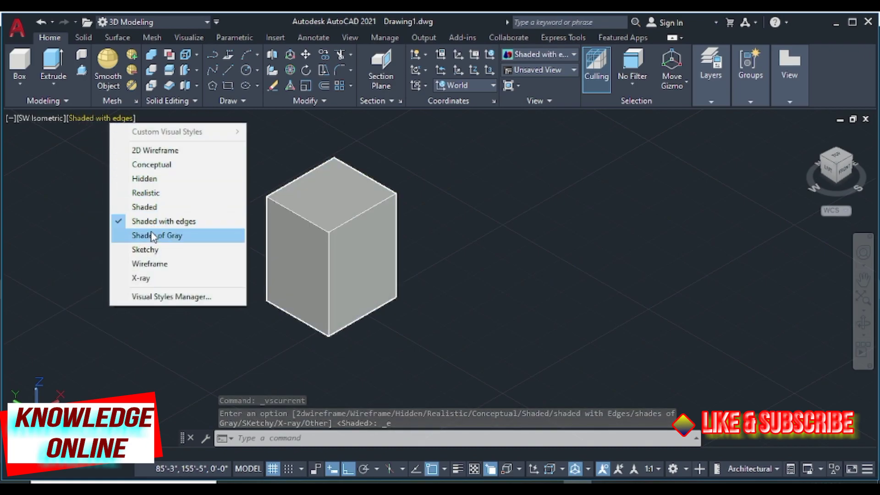
{"action": "left_click", "coordinate": [149, 232]}
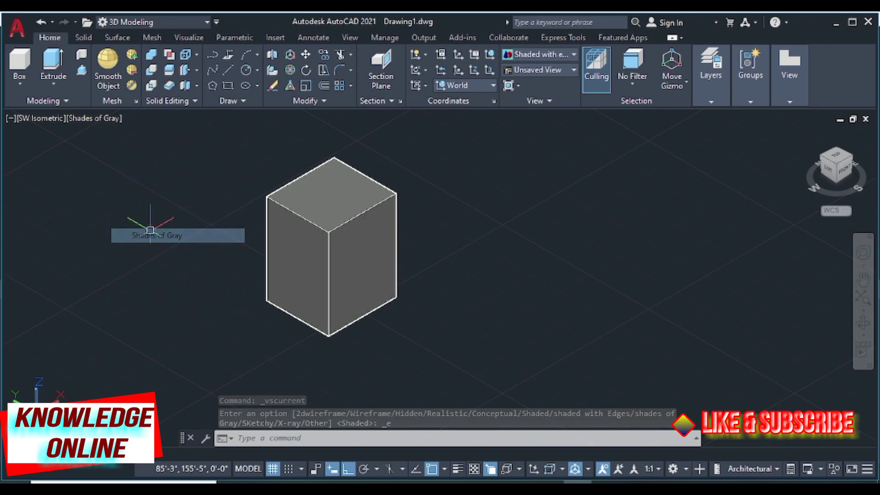
Step: Switch the box to the Sketchy visual style
{"action": "left_click", "coordinate": [108, 122]}
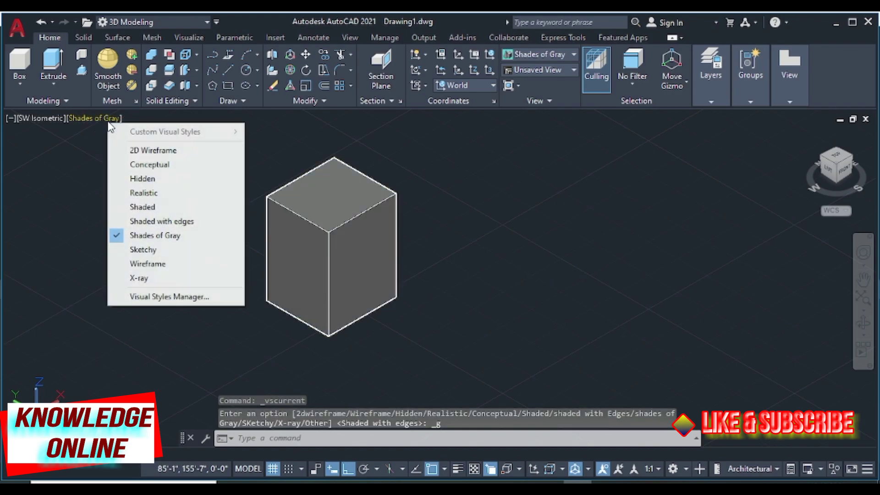
{"action": "left_click", "coordinate": [131, 248]}
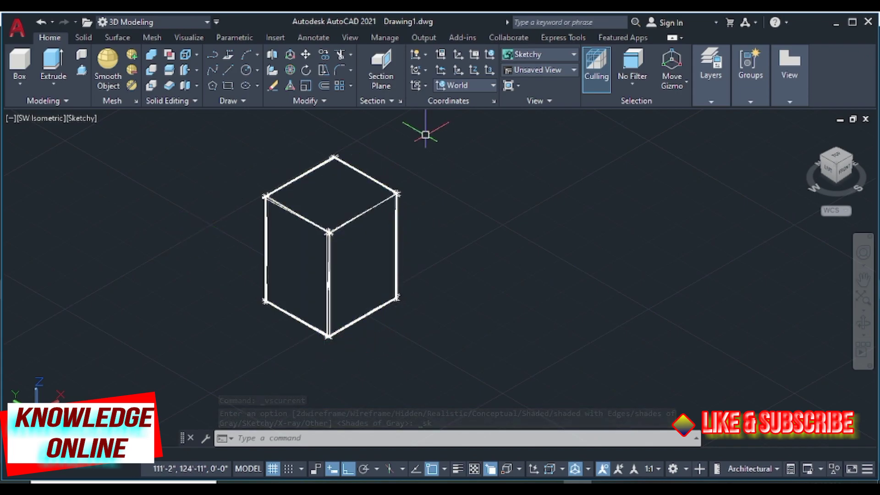
{"action": "scroll", "coordinate": [422, 132], "scroll_direction": "up", "scroll_amount": 2}
{"action": "scroll", "coordinate": [313, 222], "scroll_direction": "down", "scroll_amount": 2}
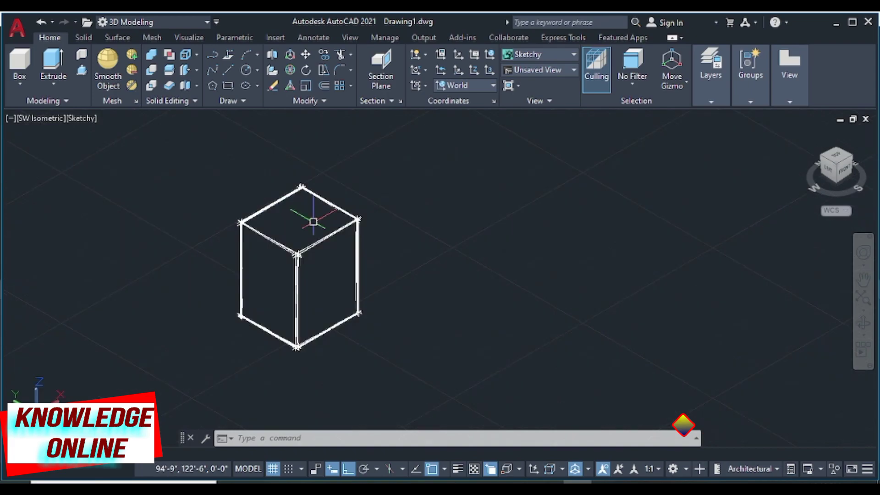
{"action": "left_click", "coordinate": [86, 118]}
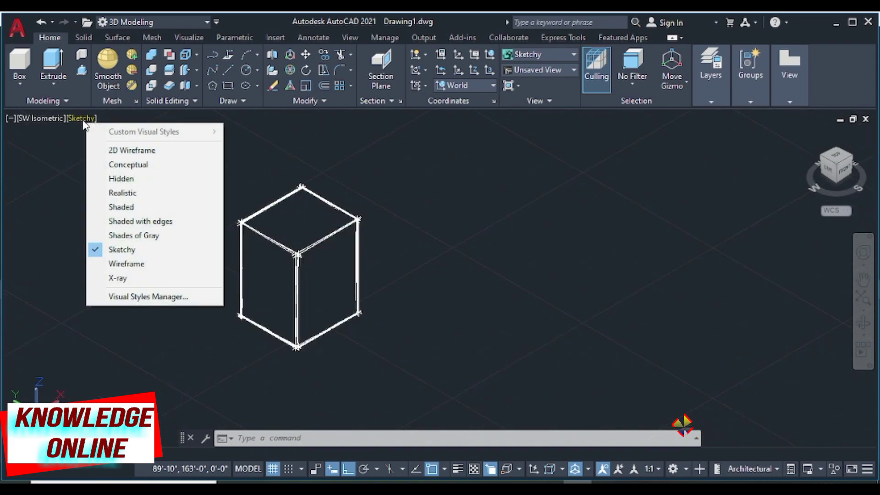
Step: Cycle the box through Wireframe and X-Ray, finishing in the Realistic visual style
{"action": "left_click", "coordinate": [128, 265]}
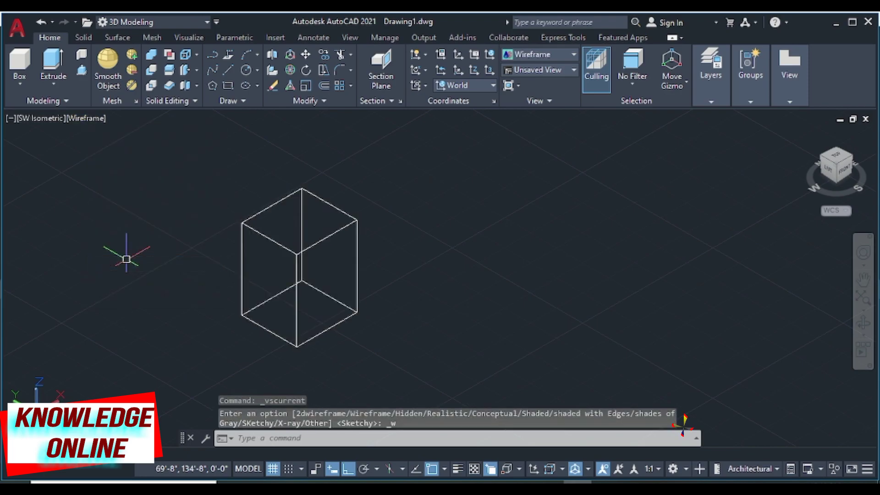
{"action": "left_click", "coordinate": [94, 119]}
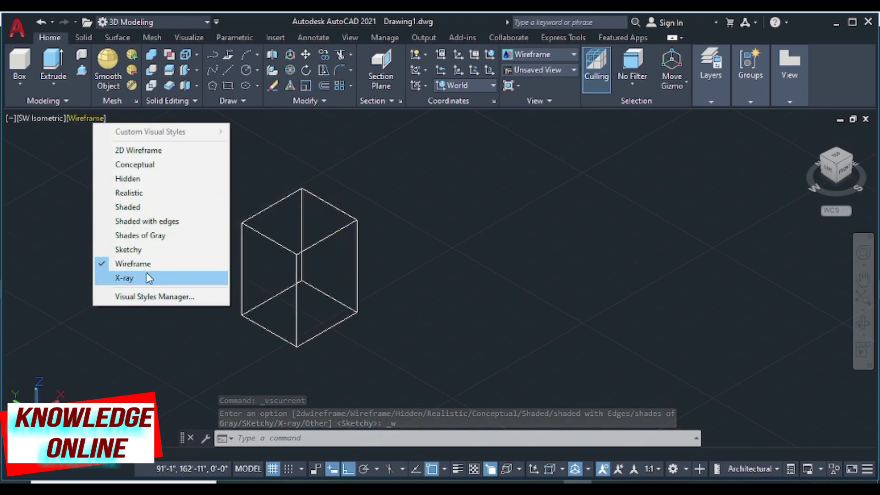
{"action": "left_click", "coordinate": [147, 277]}
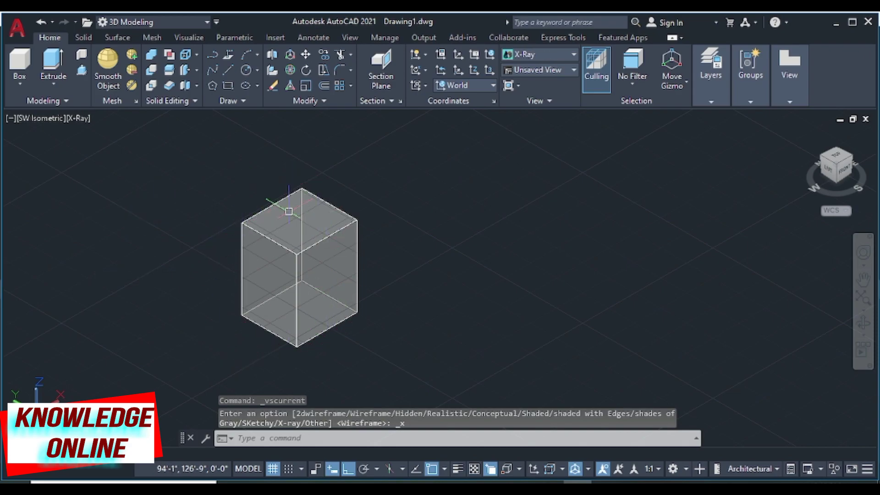
{"action": "left_click", "coordinate": [73, 120]}
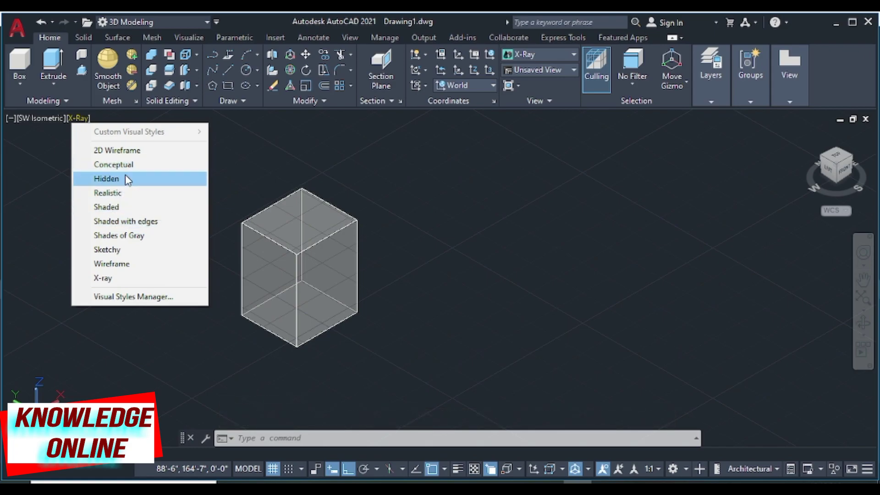
{"action": "left_click", "coordinate": [112, 193]}
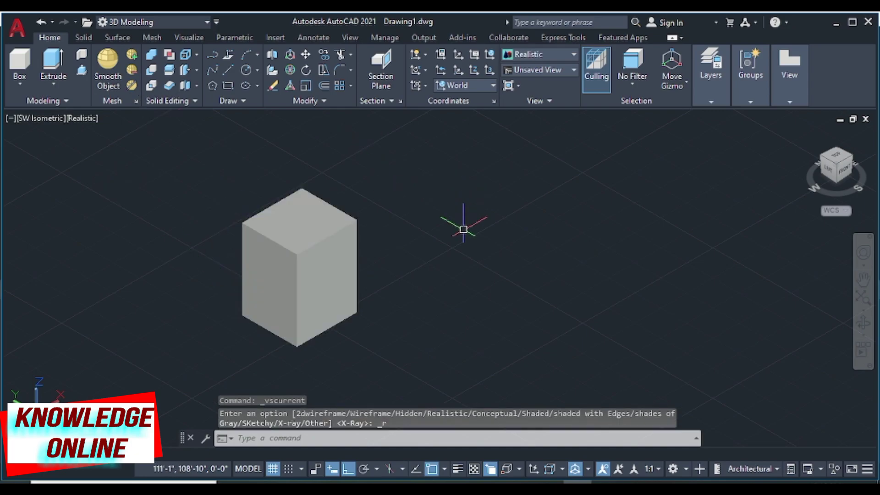
{"action": "left_click", "coordinate": [37, 119]}
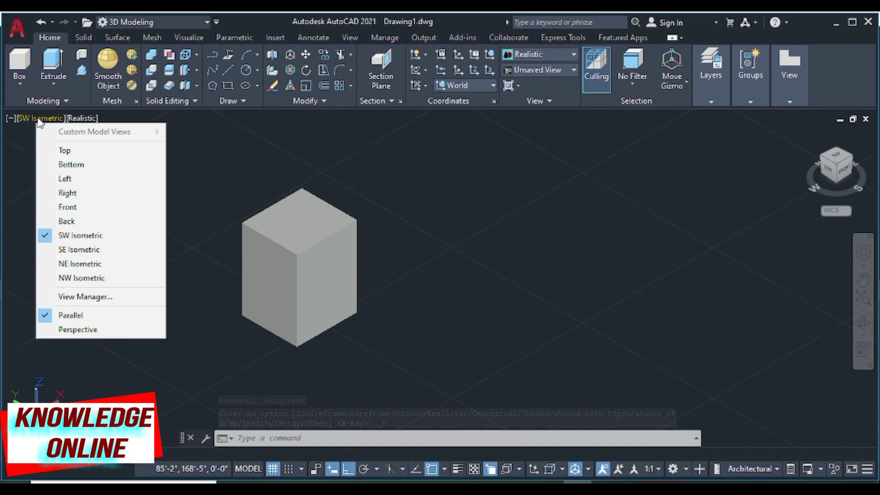
{"action": "left_click", "coordinate": [62, 150]}
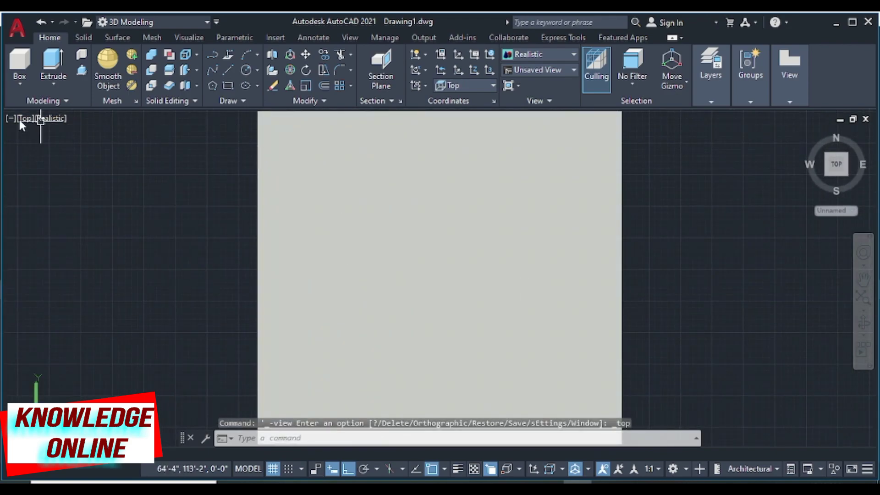
{"action": "left_click", "coordinate": [29, 117]}
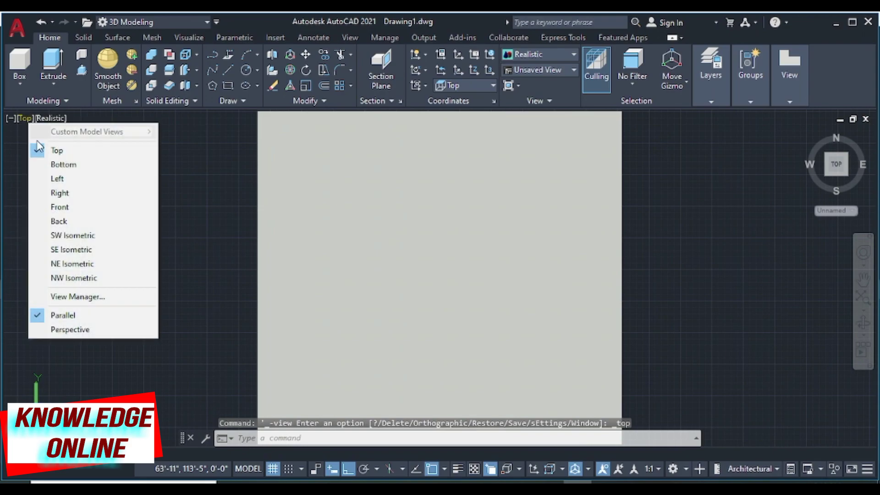
{"action": "left_click", "coordinate": [57, 179]}
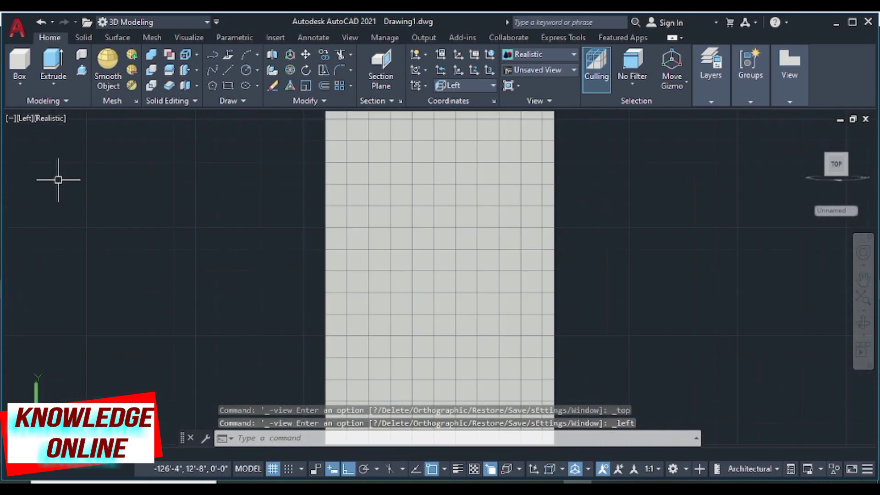
{"action": "left_click", "coordinate": [25, 117]}
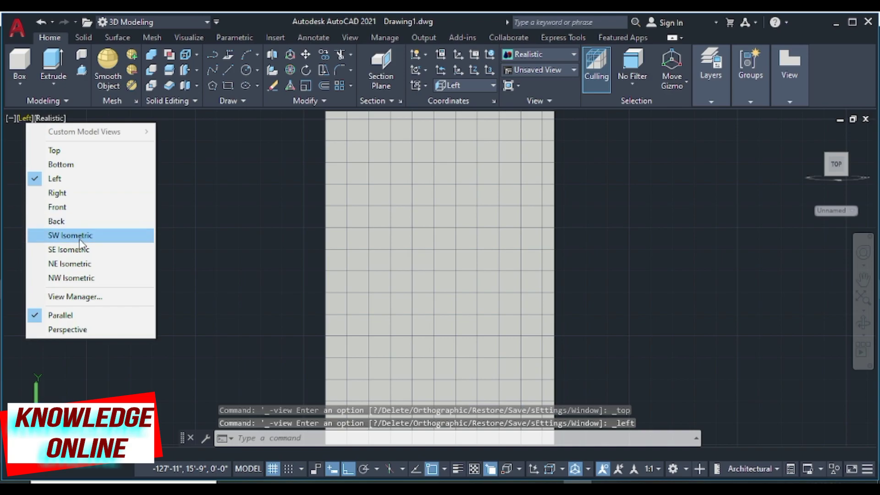
{"action": "left_click", "coordinate": [82, 236]}
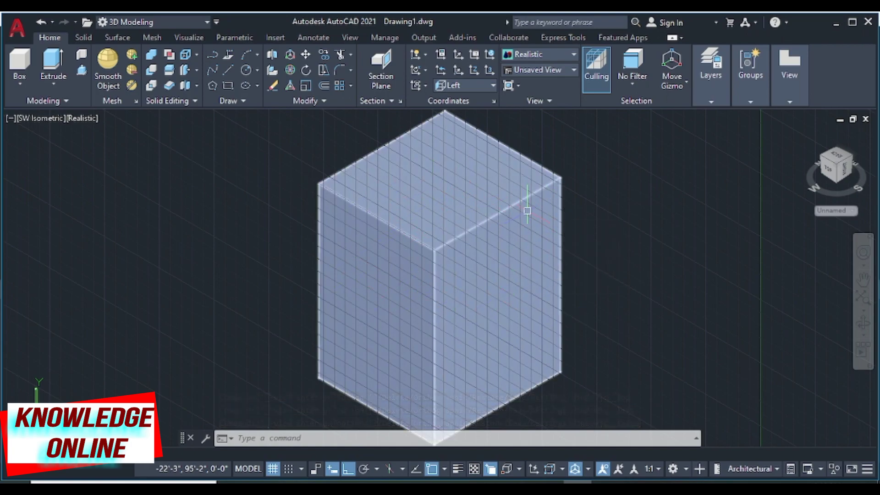
Step: Reset the UCS to World with the UCS command, then briefly orbit the view
{"action": "type", "text": "Ucs"}
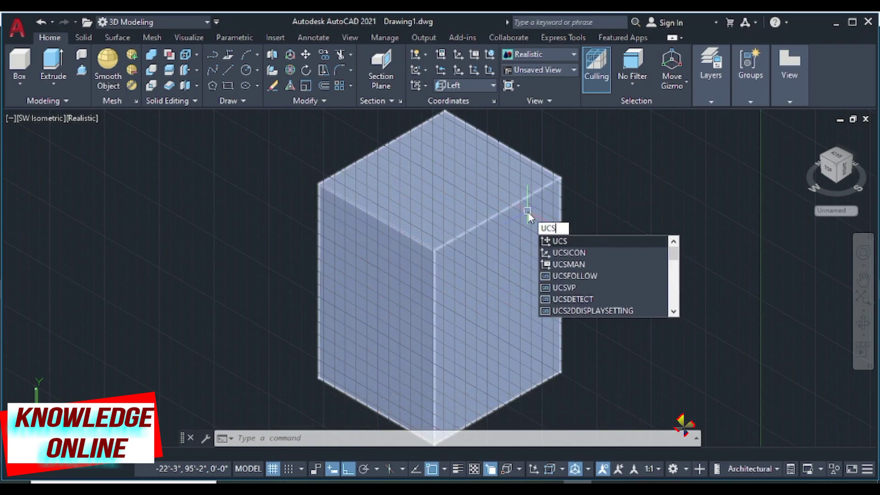
{"action": "key", "text": "Return"}
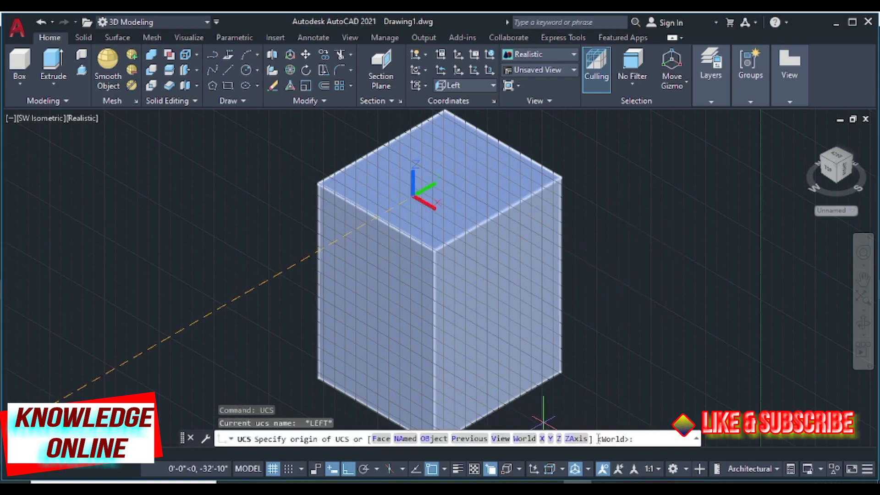
{"action": "left_click", "coordinate": [519, 439]}
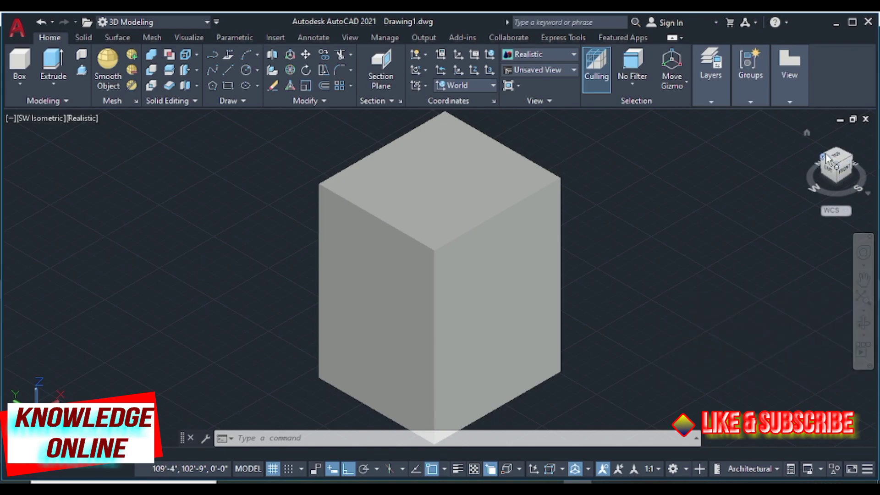
{"action": "left_click_drag", "start_coordinate": [834, 168], "coordinate": [821, 169]}
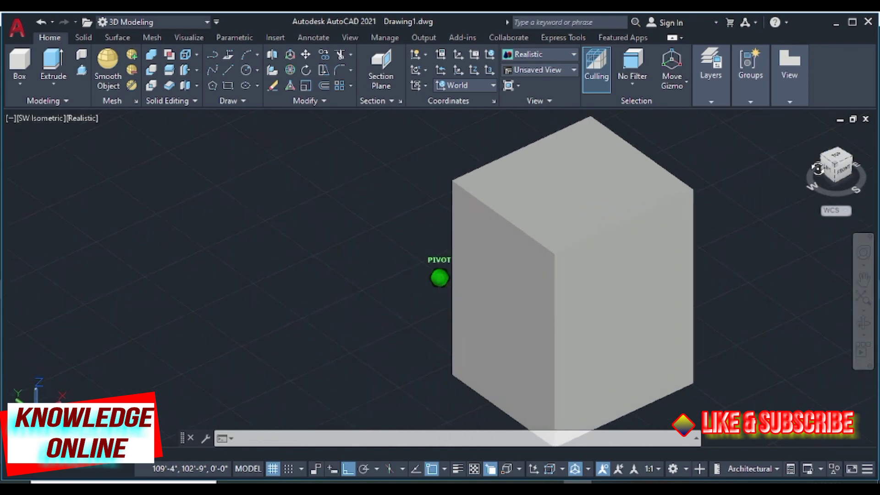
Step: Free-orbit the box through several custom angles, including near head-on and looking down
{"action": "left_click", "coordinate": [863, 323]}
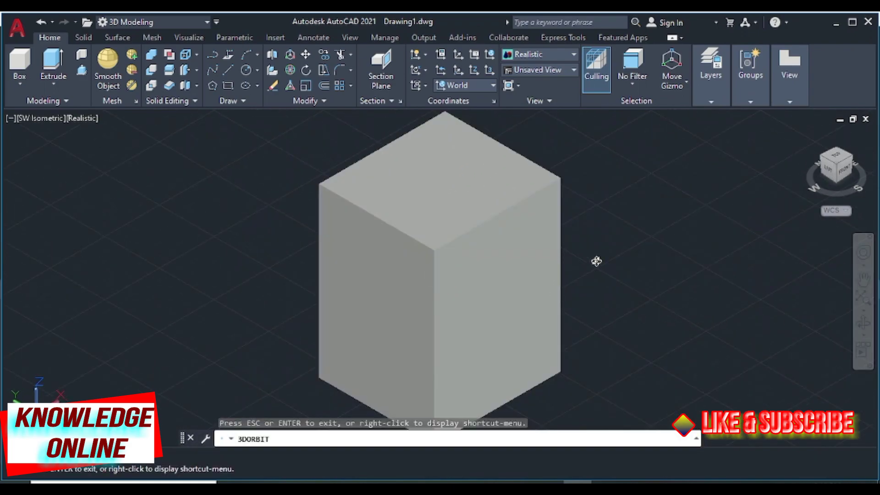
{"action": "mouse_move", "coordinate": [635, 263]}
{"action": "left_mouse_down"}
{"action": "mouse_move", "coordinate": [417, 232]}
{"action": "mouse_move", "coordinate": [360, 212]}
{"action": "mouse_move", "coordinate": [343, 220]}
{"action": "mouse_move", "coordinate": [397, 252]}
{"action": "mouse_move", "coordinate": [465, 260]}
{"action": "mouse_move", "coordinate": [554, 238]}
{"action": "mouse_move", "coordinate": [666, 234]}
{"action": "mouse_move", "coordinate": [702, 200]}
{"action": "mouse_move", "coordinate": [695, 171]}
{"action": "mouse_move", "coordinate": [571, 271]}
{"action": "left_mouse_up"}
{"action": "key", "text": "Escape"}
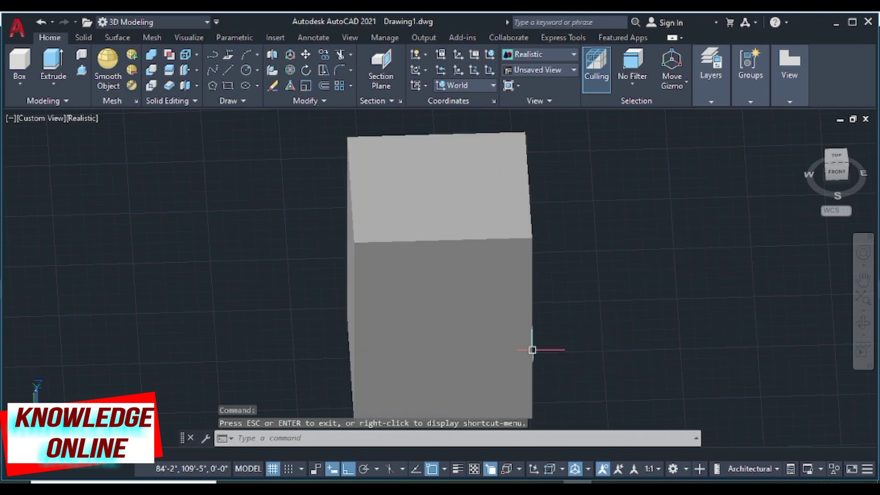
{"action": "mouse_move", "coordinate": [532, 339]}
{"action": "middle_mouse_down", "text": "shift"}
{"action": "mouse_move", "coordinate": [612, 297]}
{"action": "mouse_move", "coordinate": [690, 279]}
{"action": "mouse_move", "coordinate": [725, 255]}
{"action": "mouse_move", "coordinate": [587, 343]}
{"action": "mouse_move", "coordinate": [401, 310]}
{"action": "mouse_move", "coordinate": [362, 249]}
{"action": "mouse_move", "coordinate": [375, 209]}
{"action": "mouse_move", "coordinate": [334, 246]}
{"action": "mouse_move", "coordinate": [502, 317]}
{"action": "mouse_move", "coordinate": [590, 311]}
{"action": "mouse_move", "coordinate": [628, 286]}
{"action": "mouse_move", "coordinate": [639, 261]}
{"action": "mouse_move", "coordinate": [665, 301]}
{"action": "mouse_move", "coordinate": [589, 326]}
{"action": "mouse_move", "coordinate": [536, 326]}
{"action": "mouse_move", "coordinate": [480, 309]}
{"action": "mouse_move", "coordinate": [608, 289]}
{"action": "middle_mouse_up", "text": "shift"}
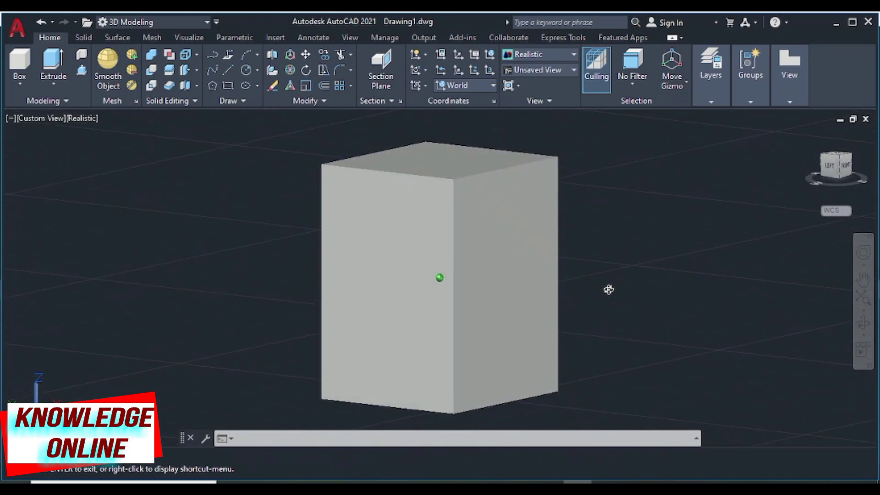
{"action": "mouse_move", "coordinate": [416, 288]}
{"action": "middle_mouse_down", "text": "shift"}
{"action": "mouse_move", "coordinate": [373, 279]}
{"action": "mouse_move", "coordinate": [488, 301]}
{"action": "middle_mouse_up", "text": "shift"}
{"action": "mouse_move", "coordinate": [576, 301]}
{"action": "middle_mouse_down", "text": "shift"}
{"action": "mouse_move", "coordinate": [655, 277]}
{"action": "mouse_move", "coordinate": [689, 283]}
{"action": "mouse_move", "coordinate": [624, 324]}
{"action": "middle_mouse_up", "text": "shift"}
{"action": "middle_click_drag", "start_coordinate": [454, 313], "coordinate": [444, 309], "text": "shift"}
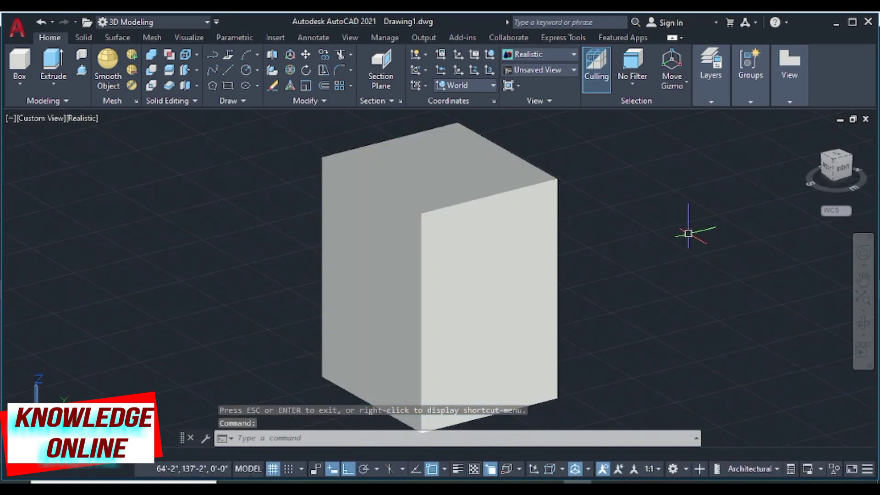
{"action": "left_click", "coordinate": [25, 118]}
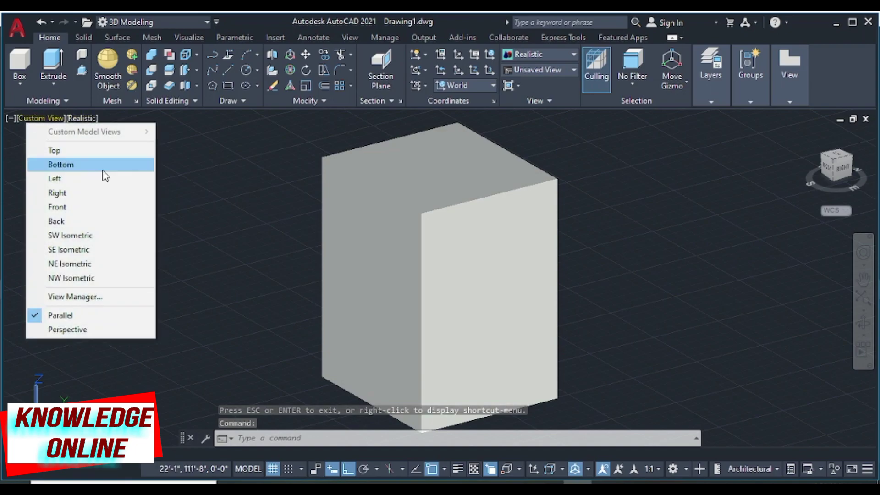
Step: Restore the SW Isometric preset view of the Realistic box
{"action": "left_click", "coordinate": [107, 242]}
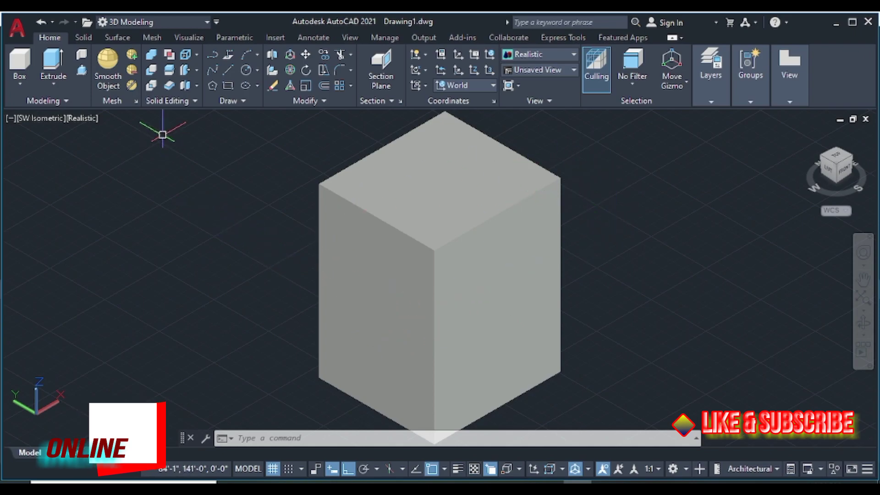
{"action": "left_click", "coordinate": [17, 79]}
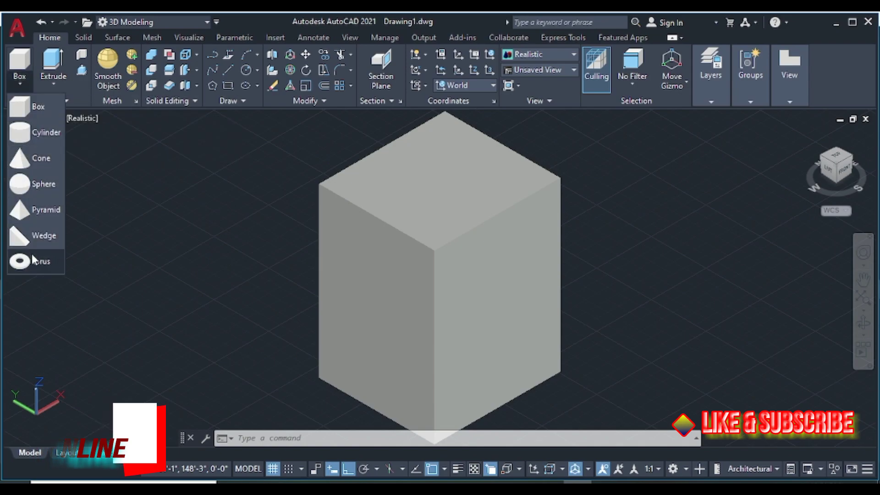